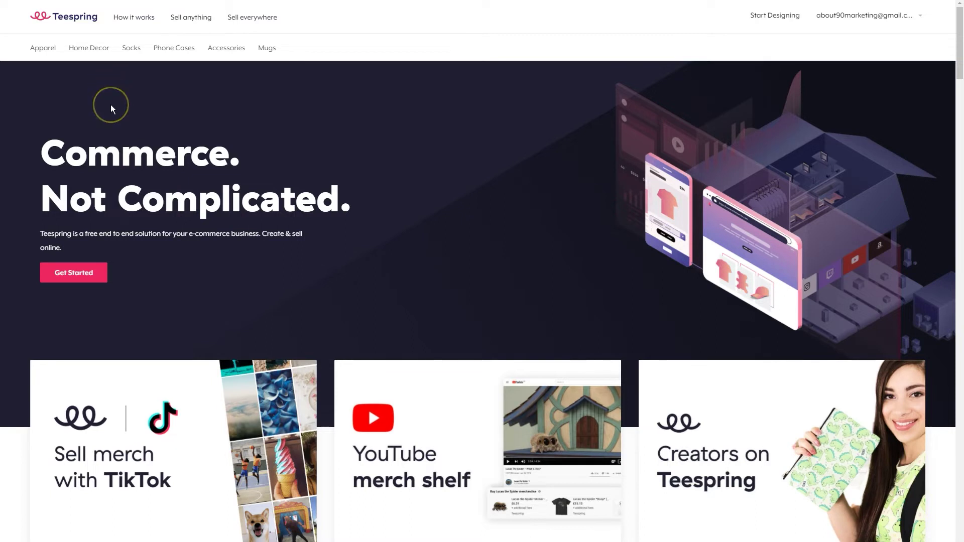
- Open the How it works page and read through its How it works and Pricing sections
{"action": "left_click", "coordinate": [142, 23]}
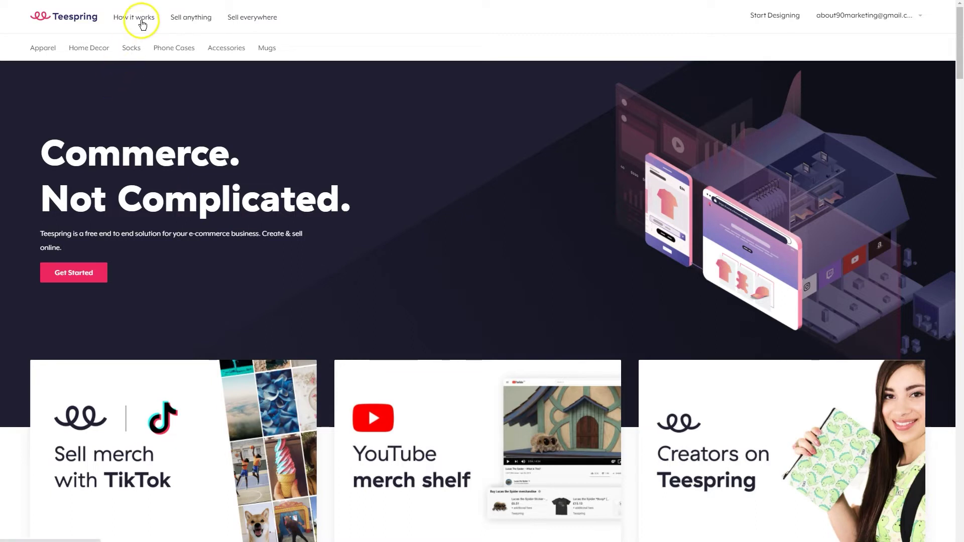
{"action": "scroll", "coordinate": [140, 163], "scroll_direction": "down", "scroll_amount": 10}
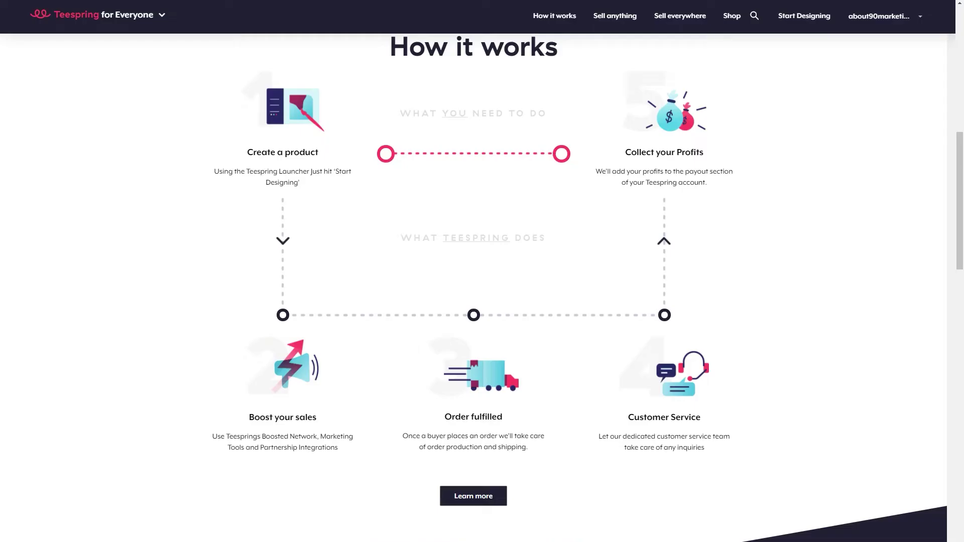
{"action": "scroll", "coordinate": [252, 188], "scroll_direction": "down", "scroll_amount": 10}
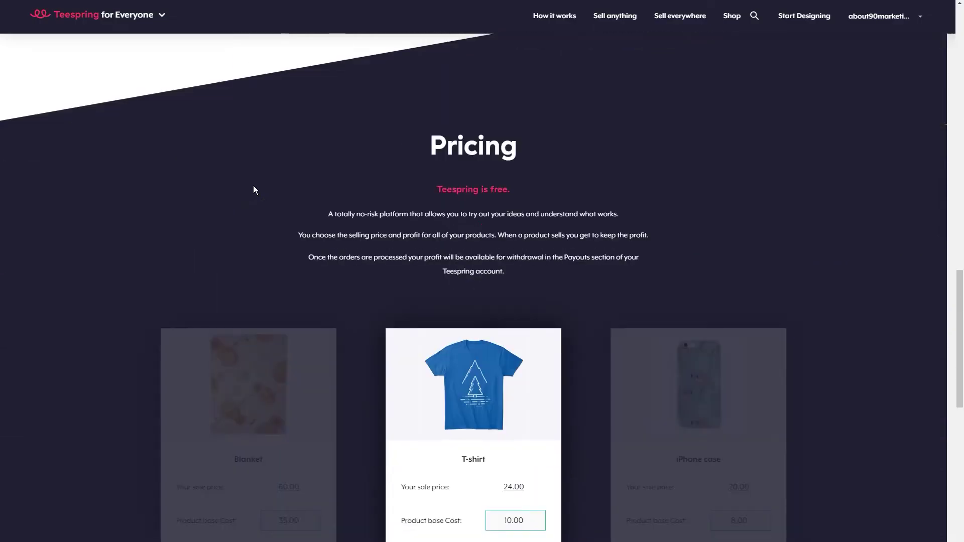
{"action": "scroll", "coordinate": [253, 188], "scroll_direction": "down", "scroll_amount": 4}
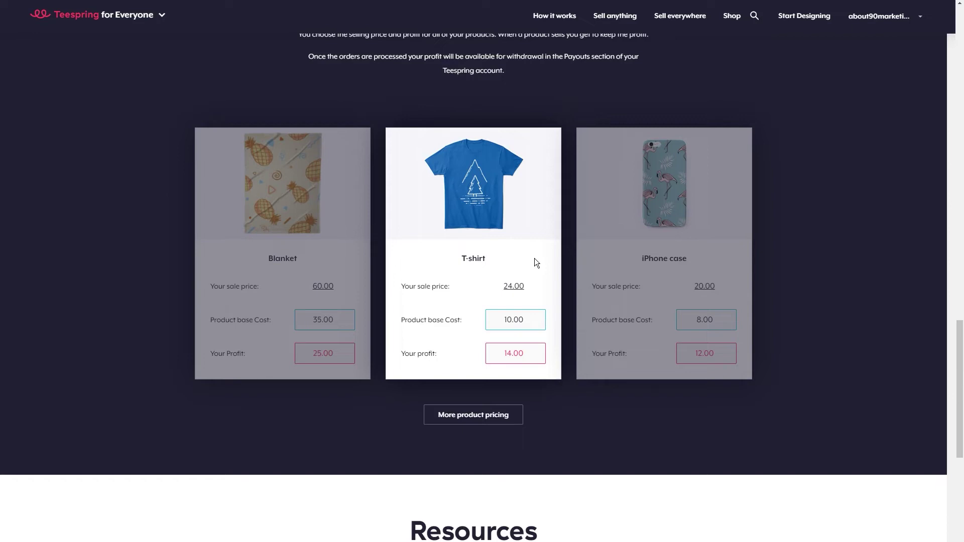
{"action": "left_click", "coordinate": [271, 271]}
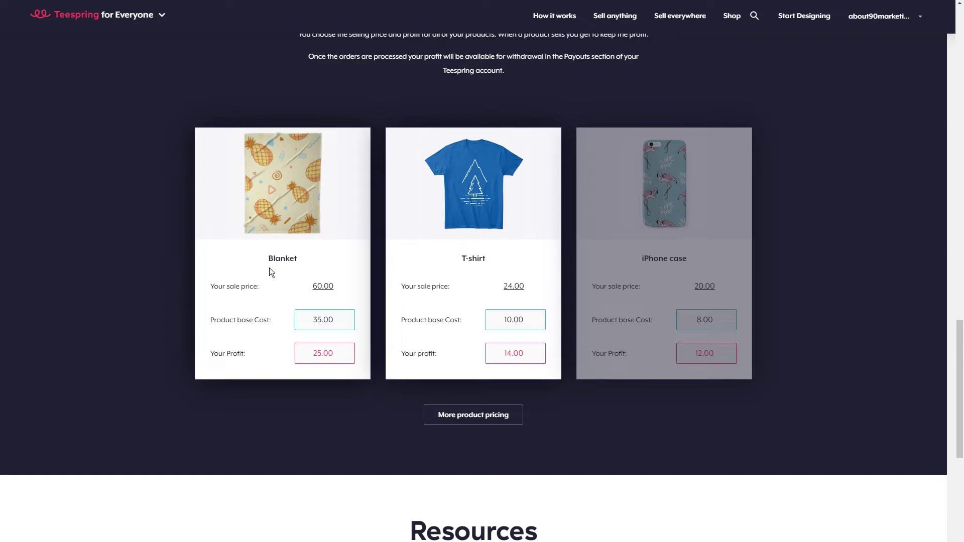
{"action": "scroll", "coordinate": [269, 267], "scroll_direction": "up", "scroll_amount": 20}
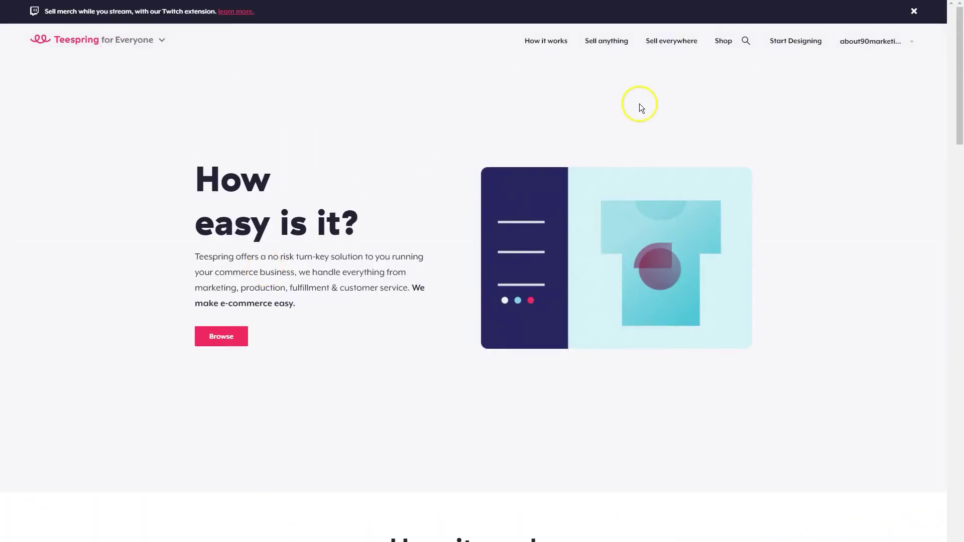
- From Listings, open the 'Know Your Worth Then Charge Tax' die cut sticker listing
{"action": "left_click", "coordinate": [883, 42]}
{"action": "left_click", "coordinate": [856, 93]}
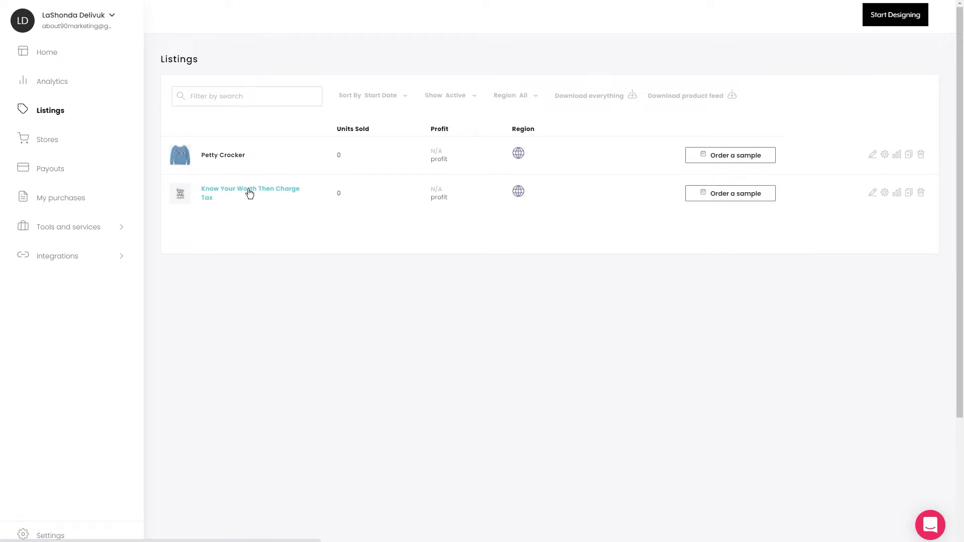
{"action": "left_click", "coordinate": [249, 194]}
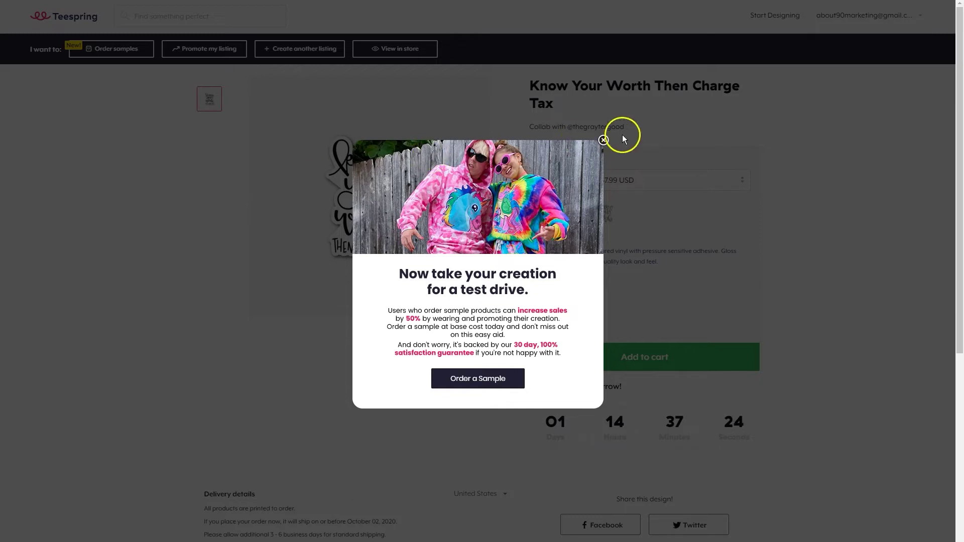
- Close the sample offer and switch the listing to the Mug at $14.99 USD
{"action": "left_click", "coordinate": [603, 140]}
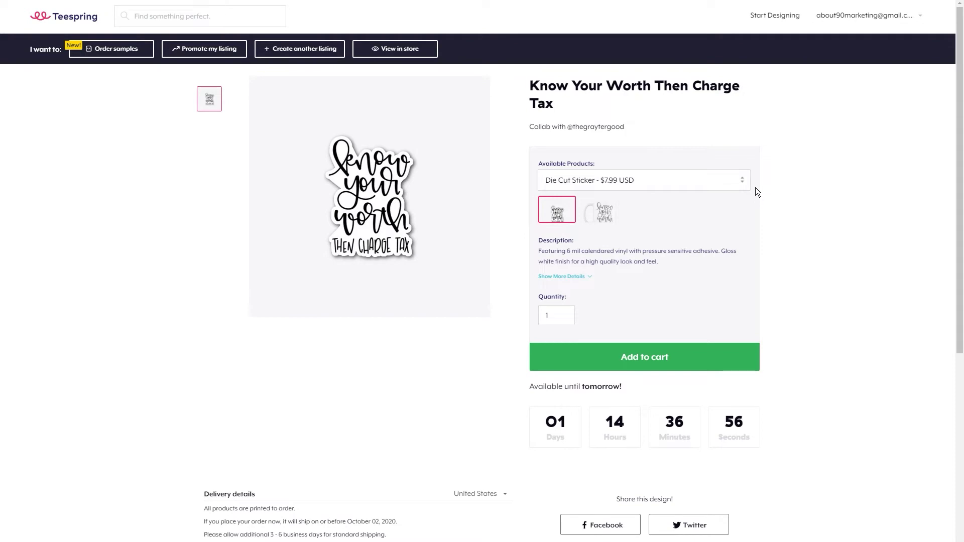
{"action": "left_click", "coordinate": [725, 183]}
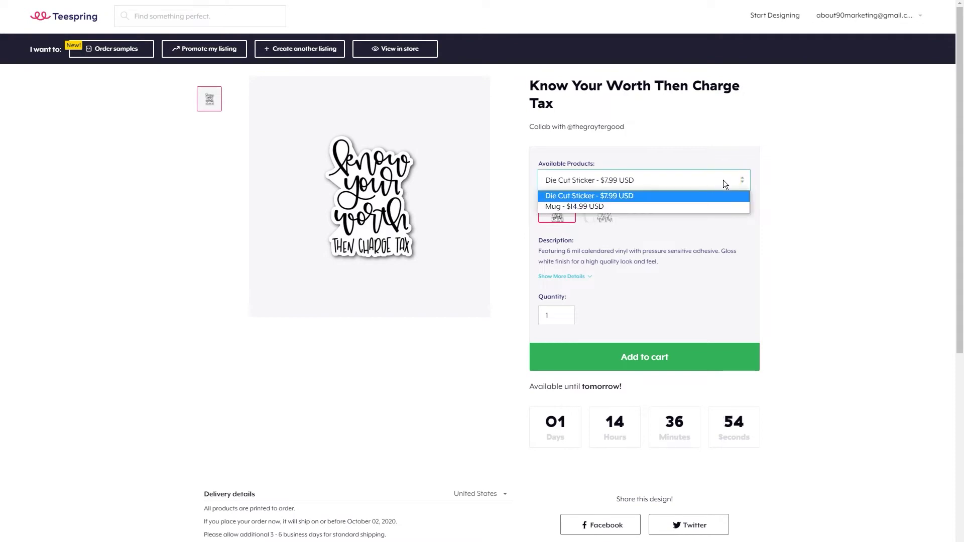
{"action": "left_click", "coordinate": [709, 207]}
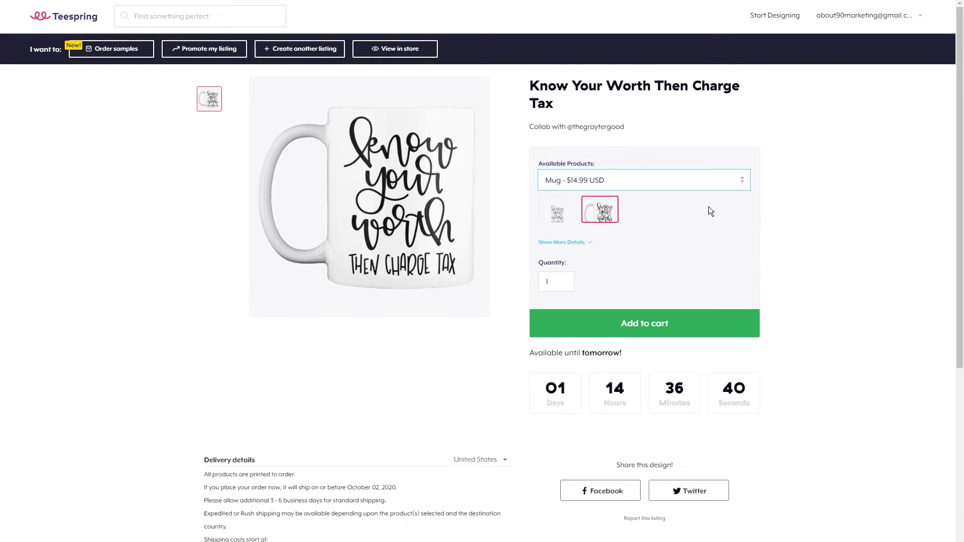
{"action": "left_click", "coordinate": [882, 20]}
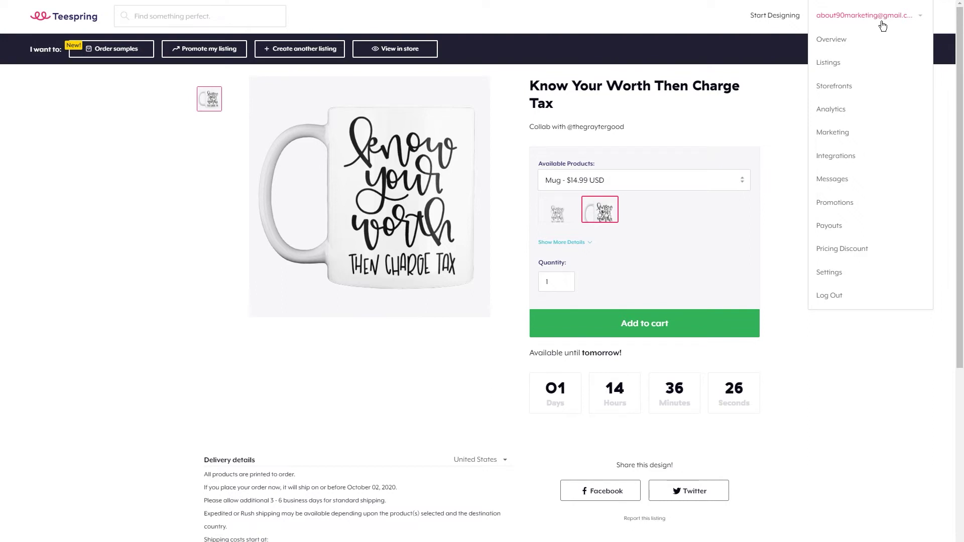
- From Listings, open the Petty Crocker listing with its $48.00 Women's Slouchy Sweatshirt
{"action": "left_click", "coordinate": [856, 70]}
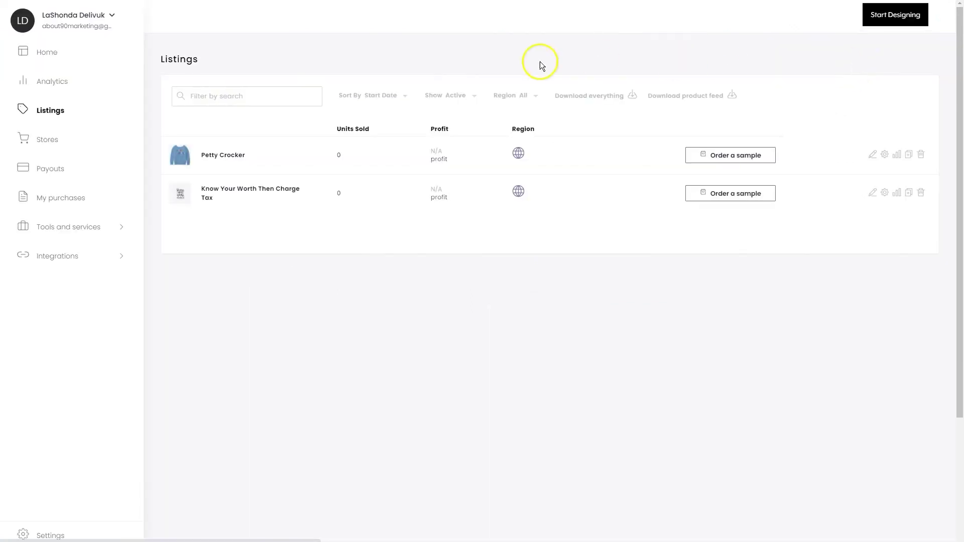
{"action": "left_click", "coordinate": [239, 160]}
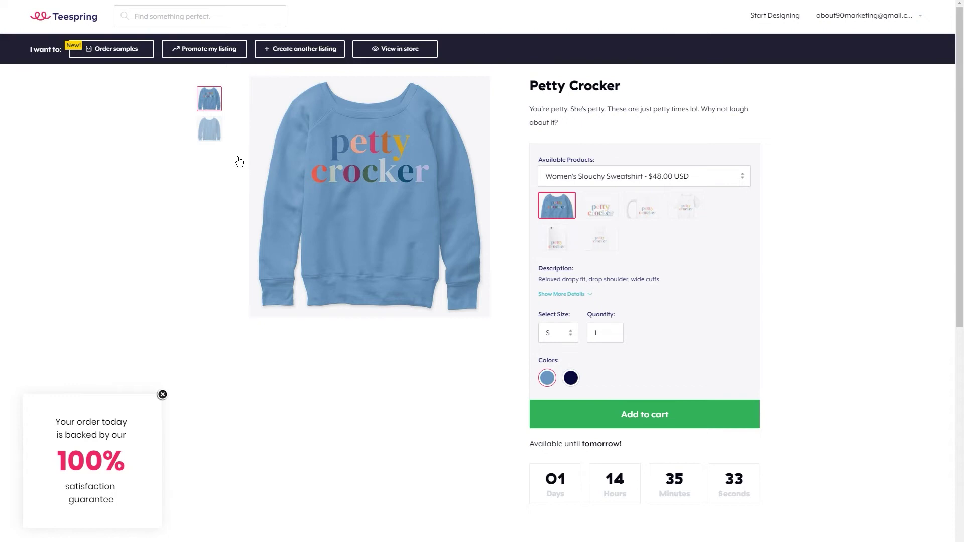
- View the Petty Crocker sticker, mug, V-neck tee, iPhone case and flowy tank products
{"action": "left_click", "coordinate": [609, 199]}
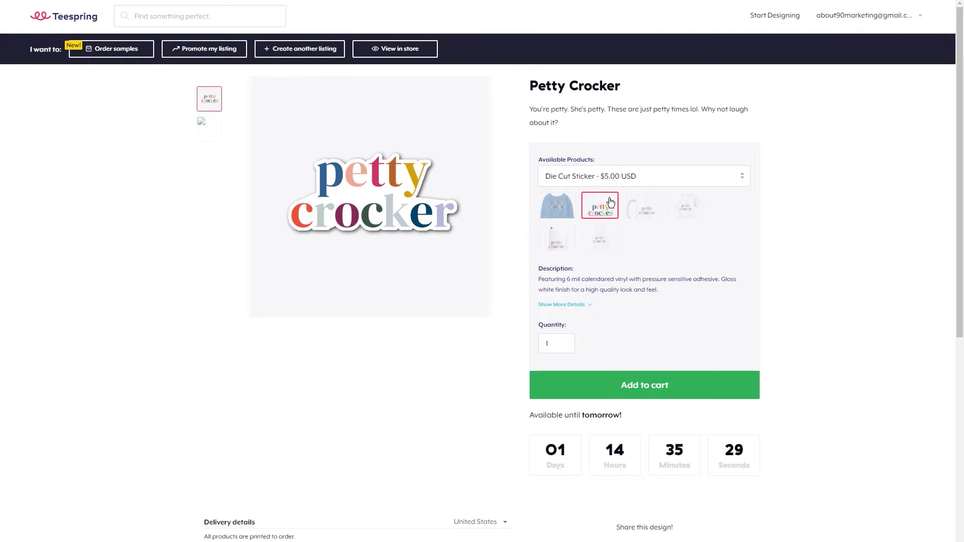
{"action": "left_click", "coordinate": [628, 210]}
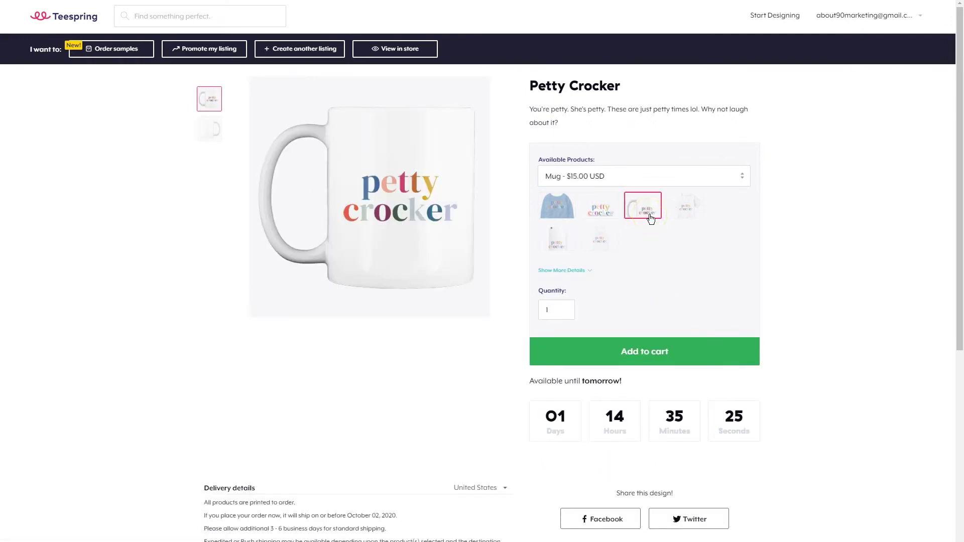
{"action": "left_click", "coordinate": [678, 217]}
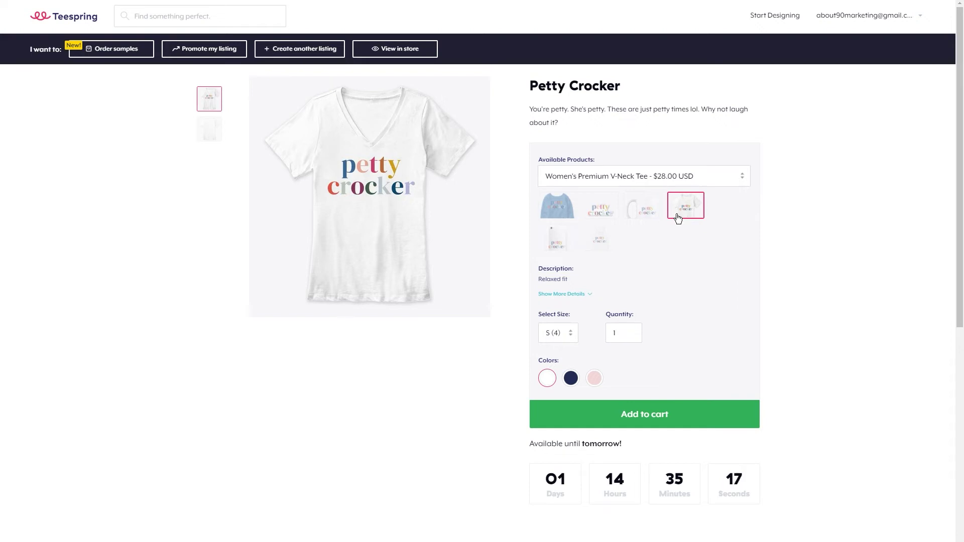
{"action": "left_click", "coordinate": [559, 237]}
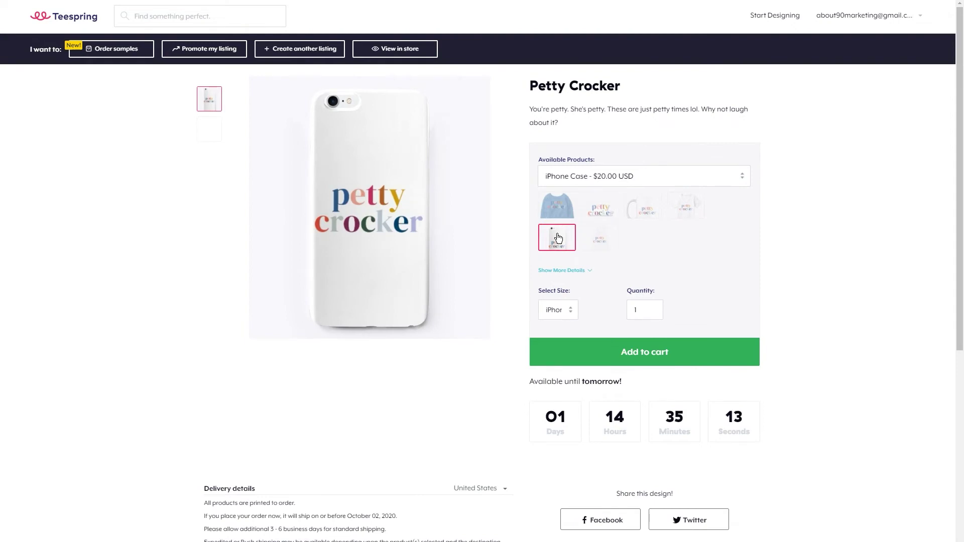
{"action": "left_click", "coordinate": [609, 241]}
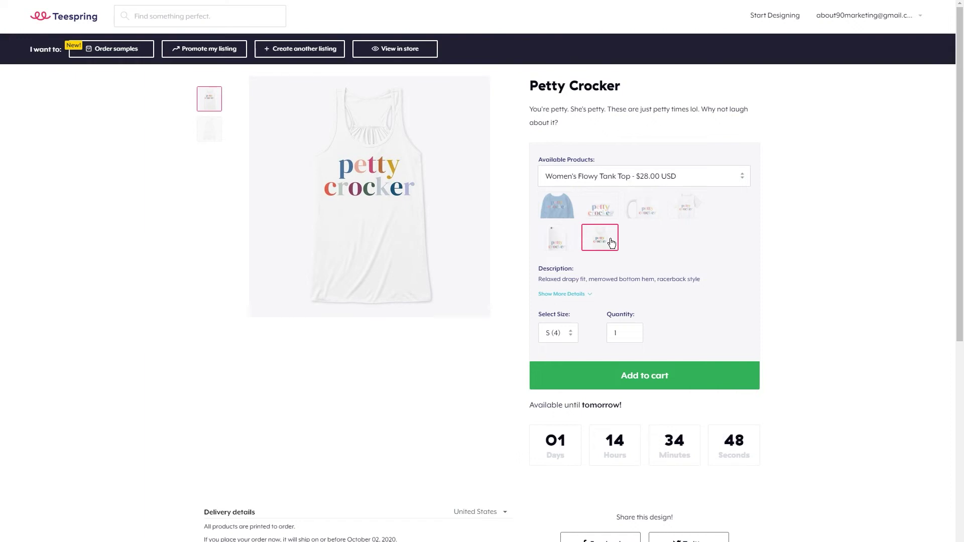
{"action": "left_click", "coordinate": [611, 243]}
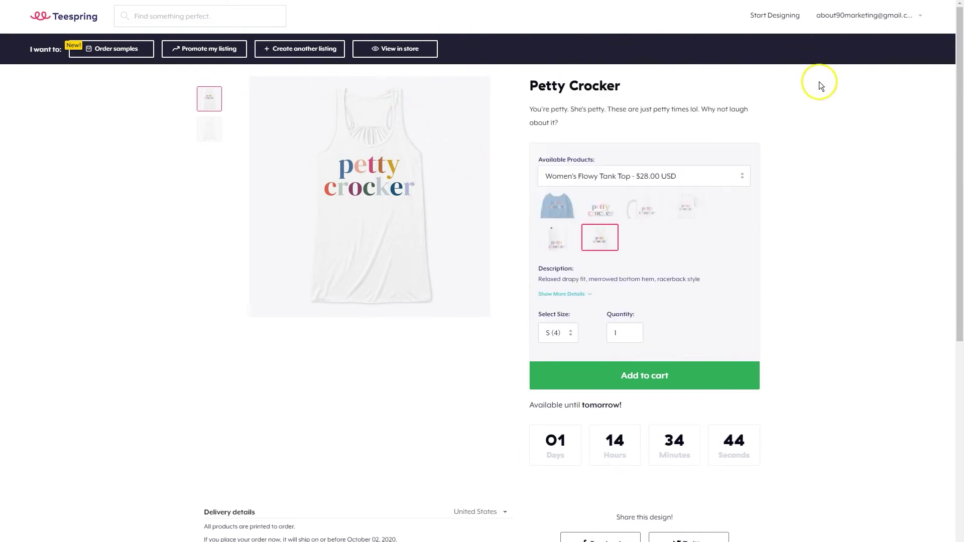
- Return to Listings and start editing the Petty Crocker listing
{"action": "left_click", "coordinate": [882, 25]}
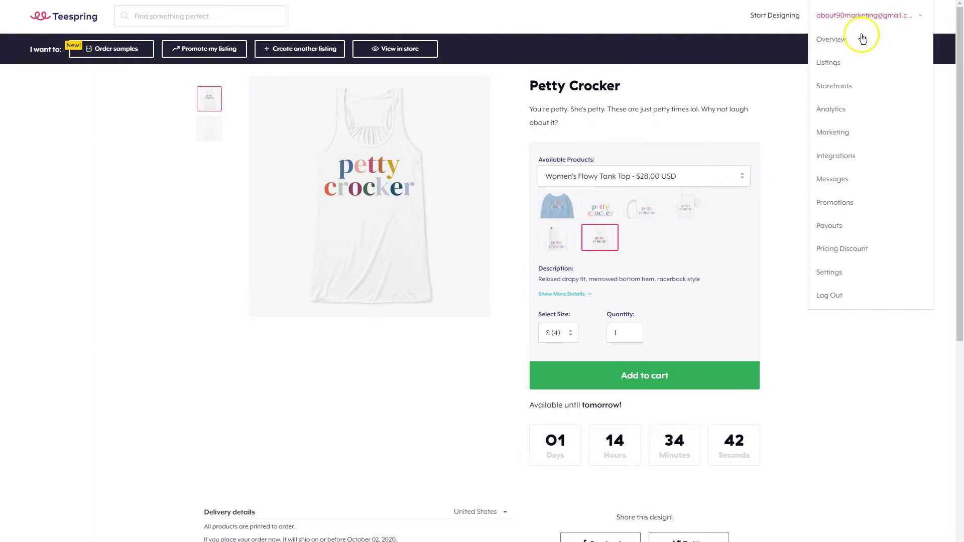
{"action": "left_click", "coordinate": [842, 64]}
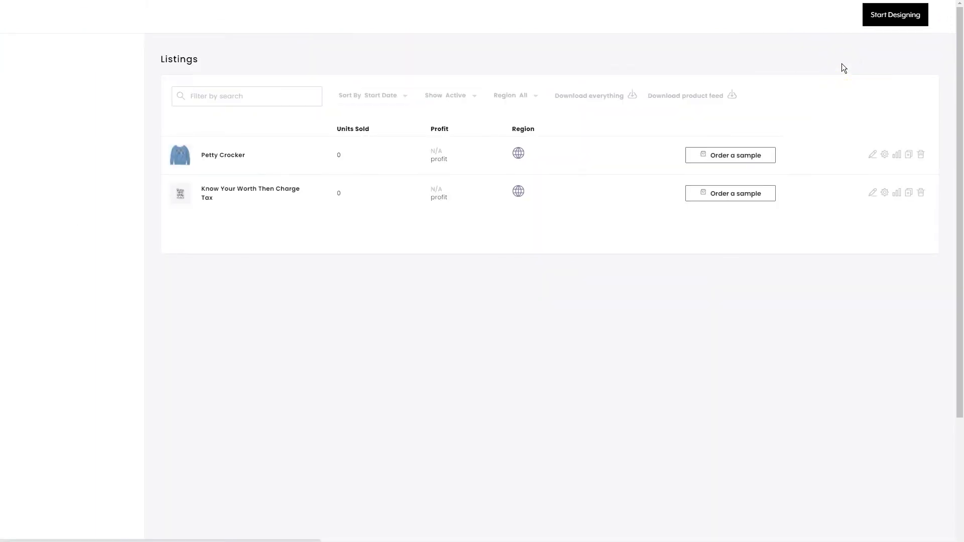
{"action": "left_click", "coordinate": [872, 155]}
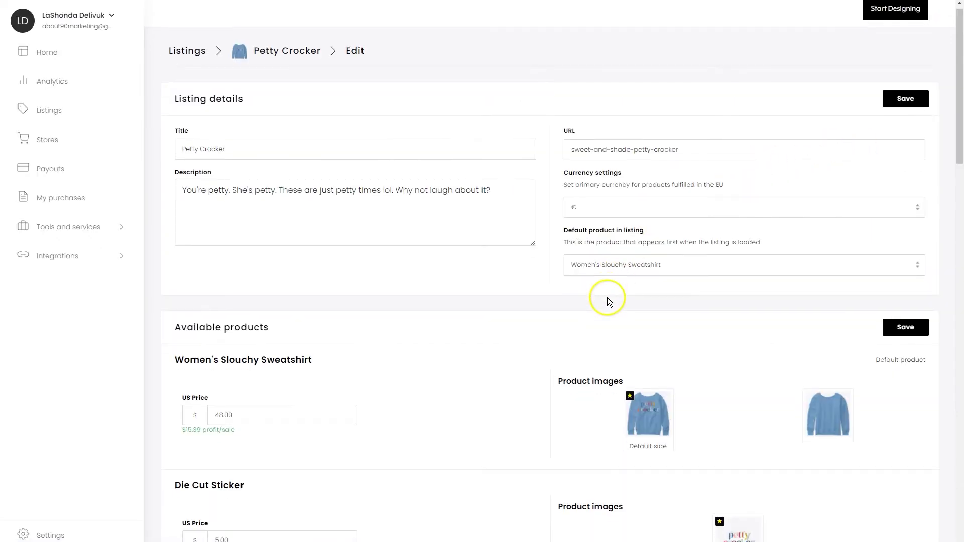
{"action": "scroll", "coordinate": [607, 298], "scroll_direction": "down", "scroll_amount": 3}
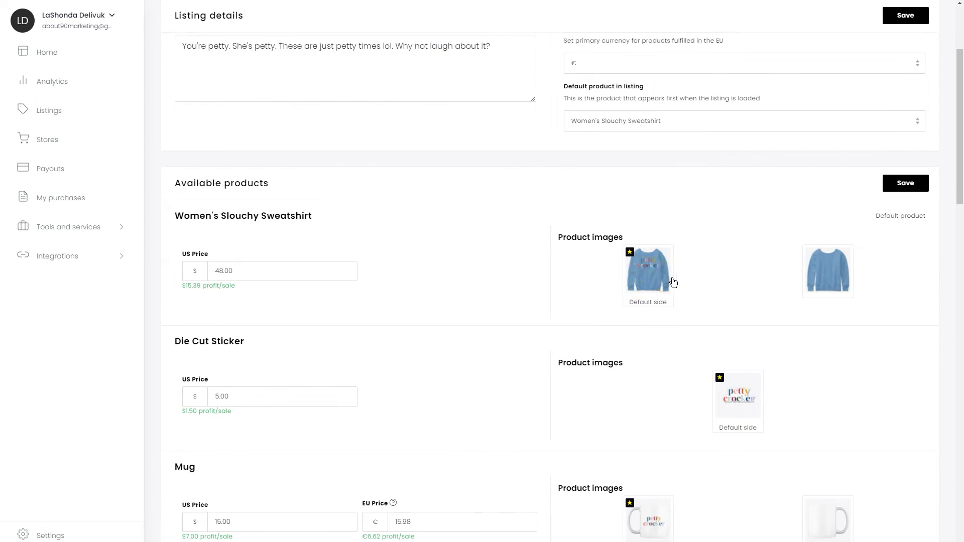
{"action": "left_click", "coordinate": [653, 282]}
{"action": "left_click", "coordinate": [654, 284]}
{"action": "scroll", "coordinate": [380, 324], "scroll_direction": "down", "scroll_amount": 2}
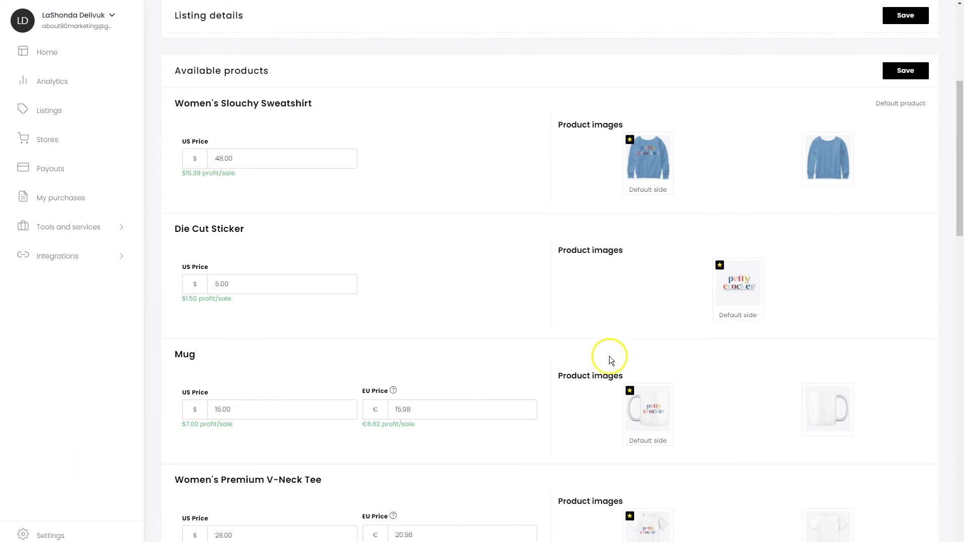
{"action": "scroll", "coordinate": [609, 355], "scroll_direction": "down", "scroll_amount": 3}
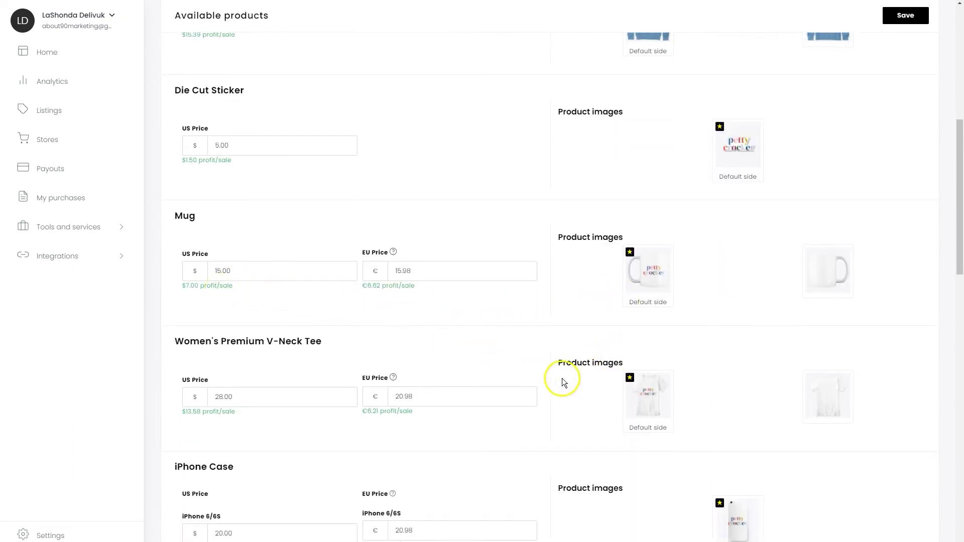
{"action": "scroll", "coordinate": [572, 383], "scroll_direction": "down", "scroll_amount": 1}
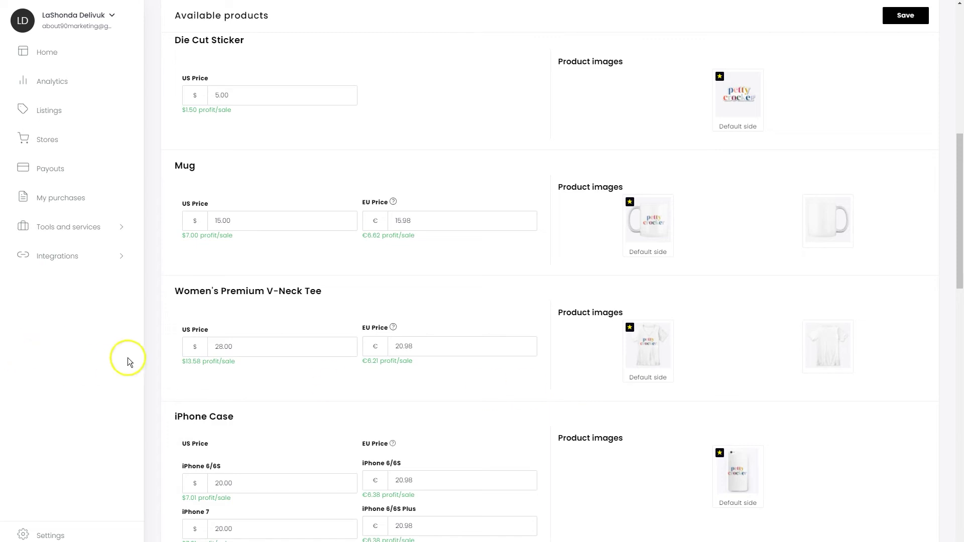
{"action": "scroll", "coordinate": [362, 404], "scroll_direction": "down", "scroll_amount": 2}
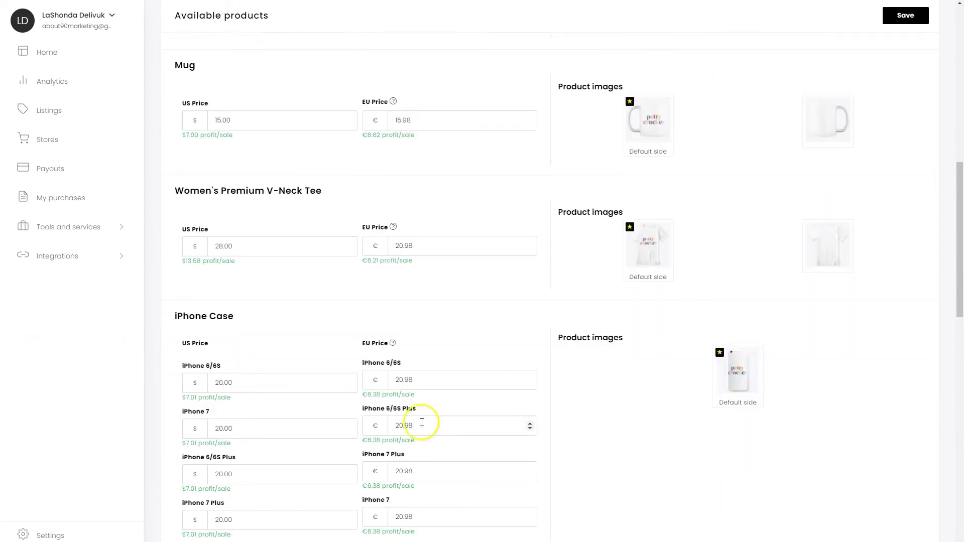
{"action": "scroll", "coordinate": [225, 405], "scroll_direction": "down", "scroll_amount": 14}
{"action": "scroll", "coordinate": [225, 405], "scroll_direction": "down", "scroll_amount": 2}
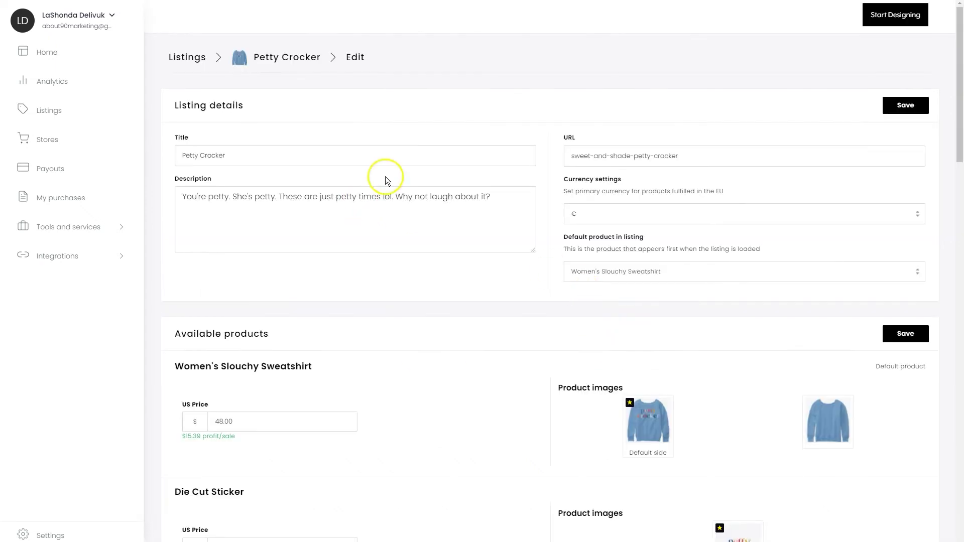
- Start a new design, leave the edit page, and browse Apparel to the Women's T-Shirts
{"action": "left_click", "coordinate": [888, 17]}
{"action": "left_click", "coordinate": [539, 43]}
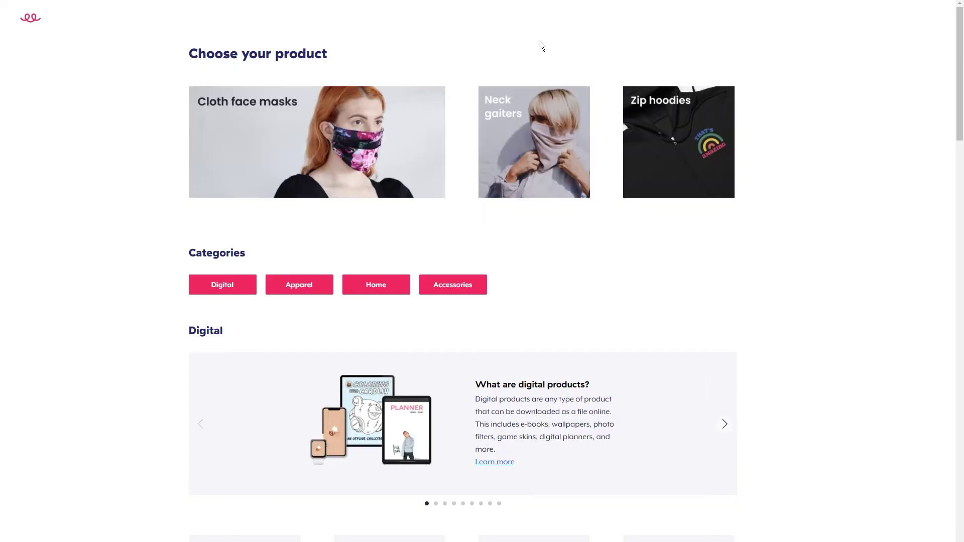
{"action": "left_click", "coordinate": [298, 285]}
{"action": "left_click", "coordinate": [300, 280]}
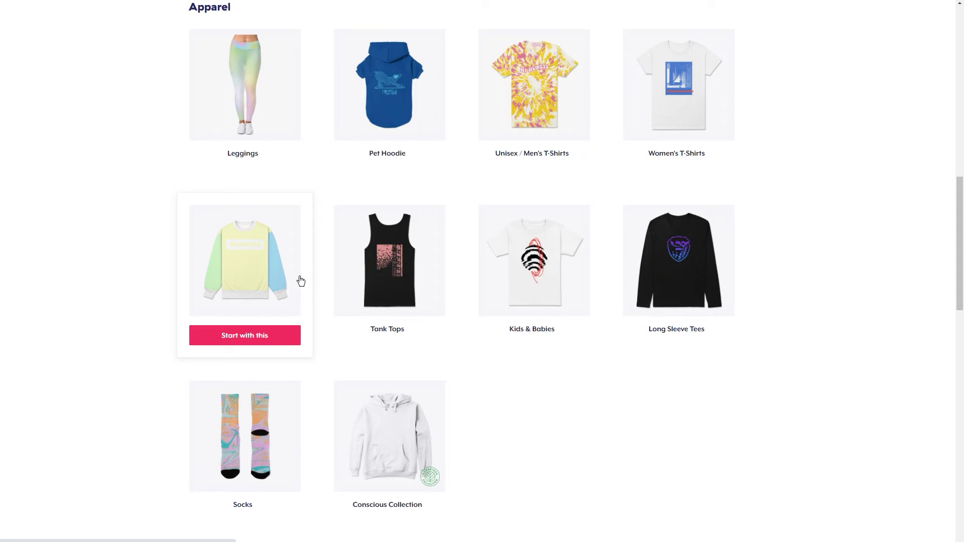
{"action": "mouse_move", "coordinate": [686, 129]}
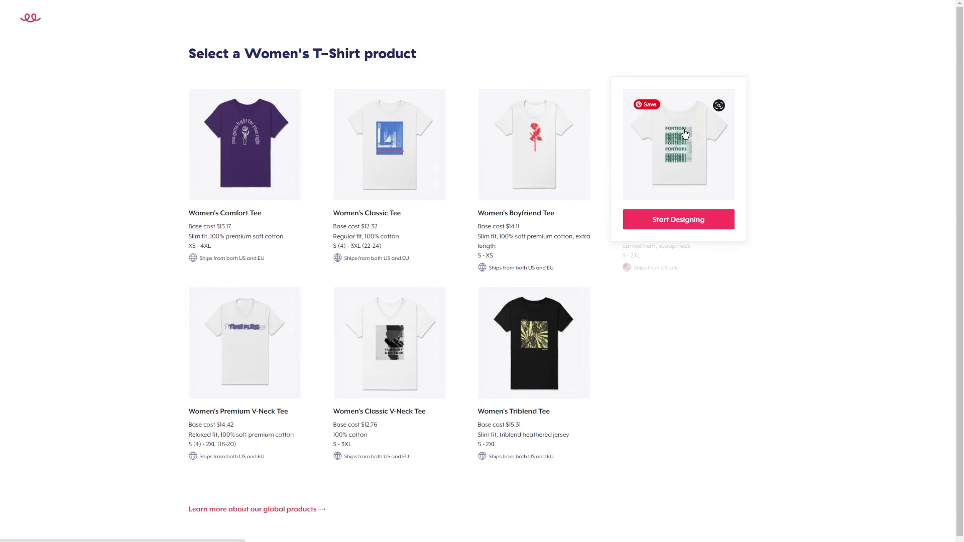
{"action": "mouse_move", "coordinate": [510, 222]}
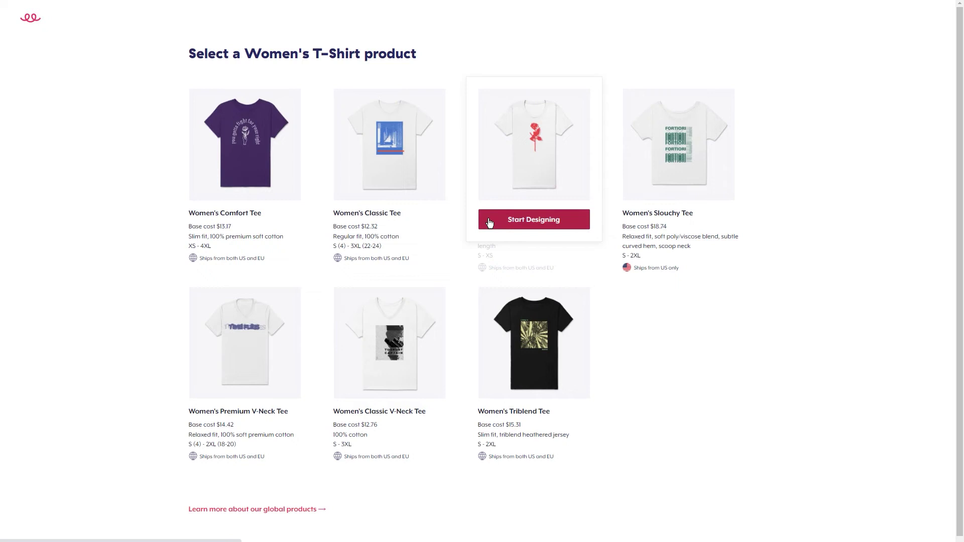
- Create a Women's Comfort Tee to sell and upload the LB-Petty-Crocker-Color artwork onto it
{"action": "left_click", "coordinate": [283, 220]}
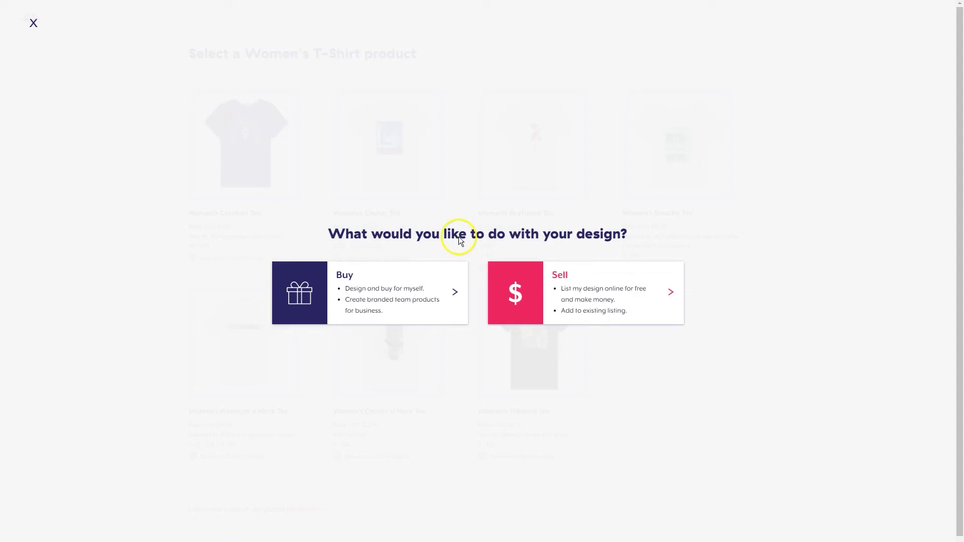
{"action": "left_click", "coordinate": [538, 293]}
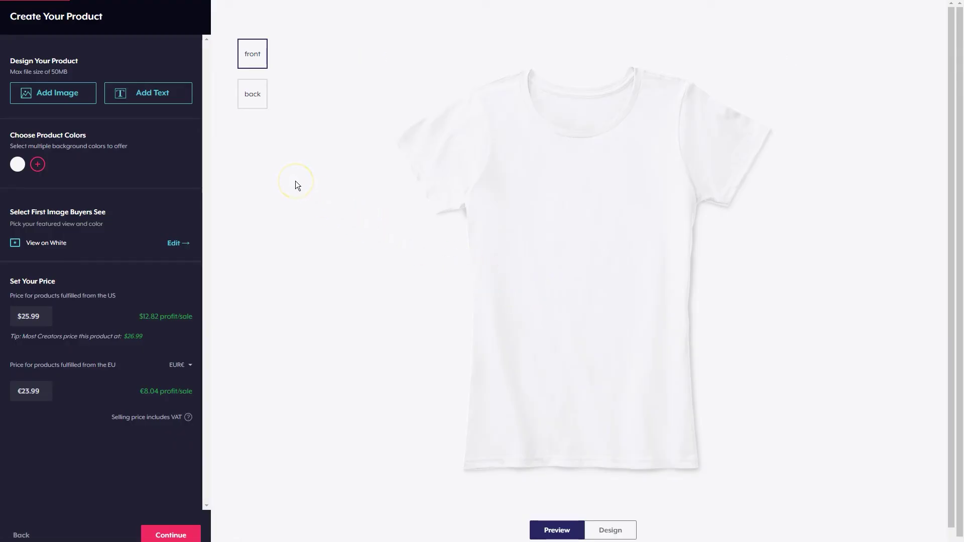
{"action": "left_click", "coordinate": [39, 95]}
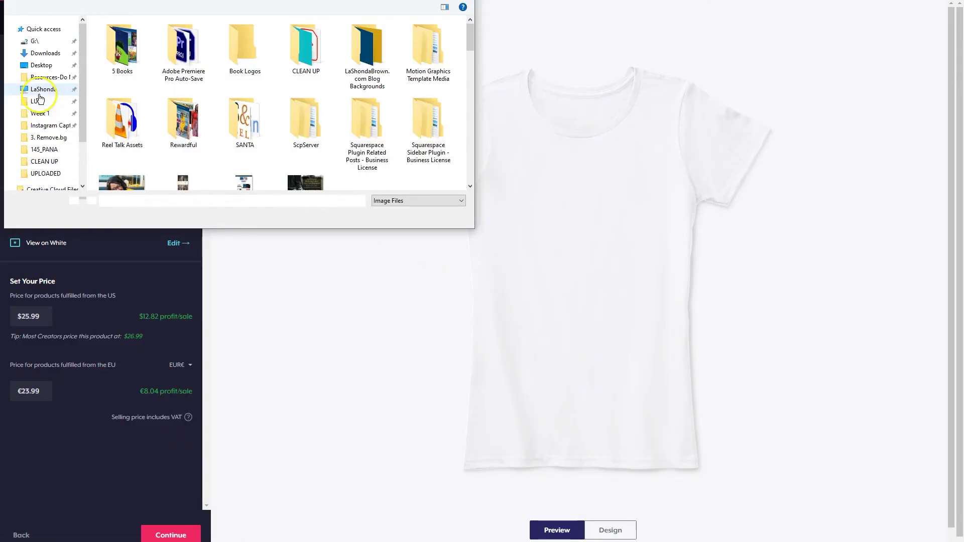
{"action": "left_click_drag", "start_coordinate": [466, 35], "coordinate": [471, 113]}
{"action": "double_click", "coordinate": [262, 128]}
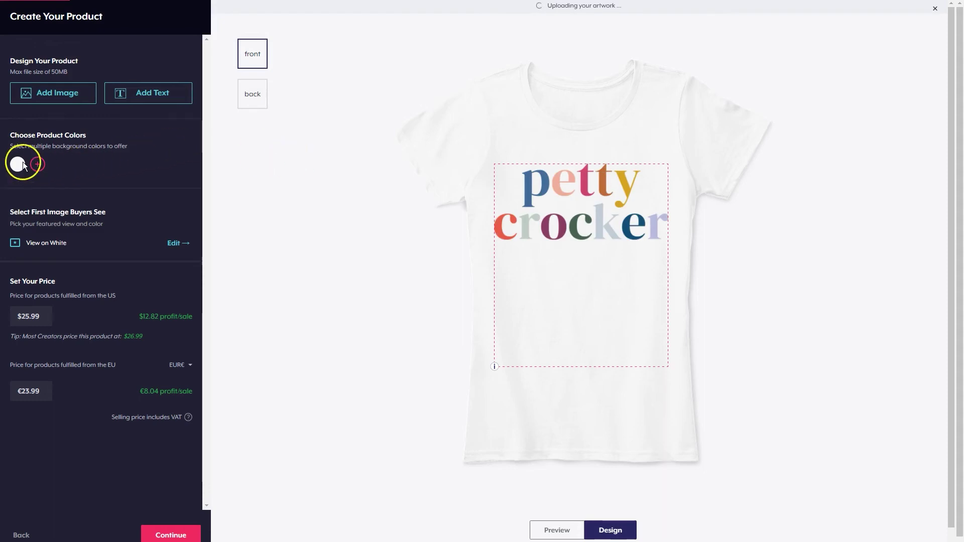
{"action": "left_click", "coordinate": [37, 165]}
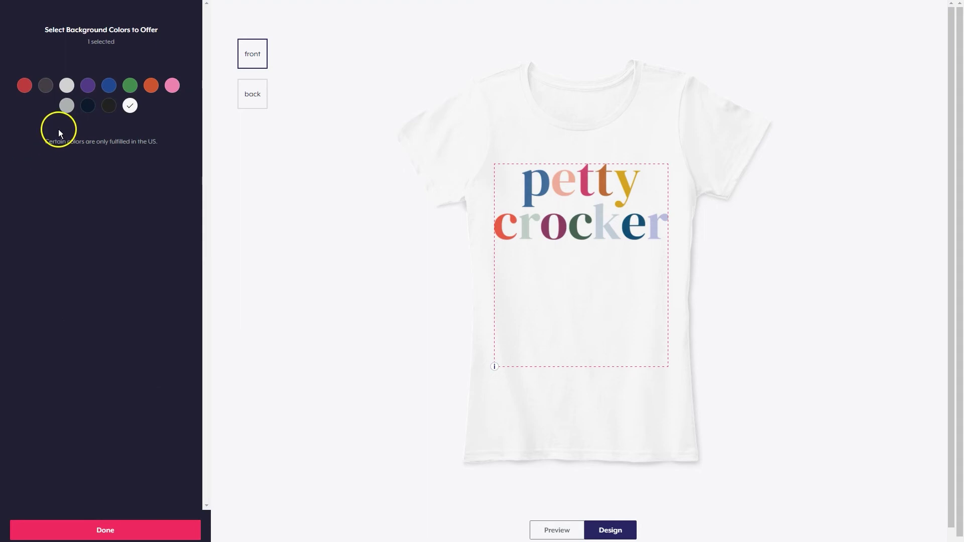
- Add pink, orange, green, blue, purple, greys, red, silver, navy and black as tee colours
{"action": "left_click", "coordinate": [176, 89]}
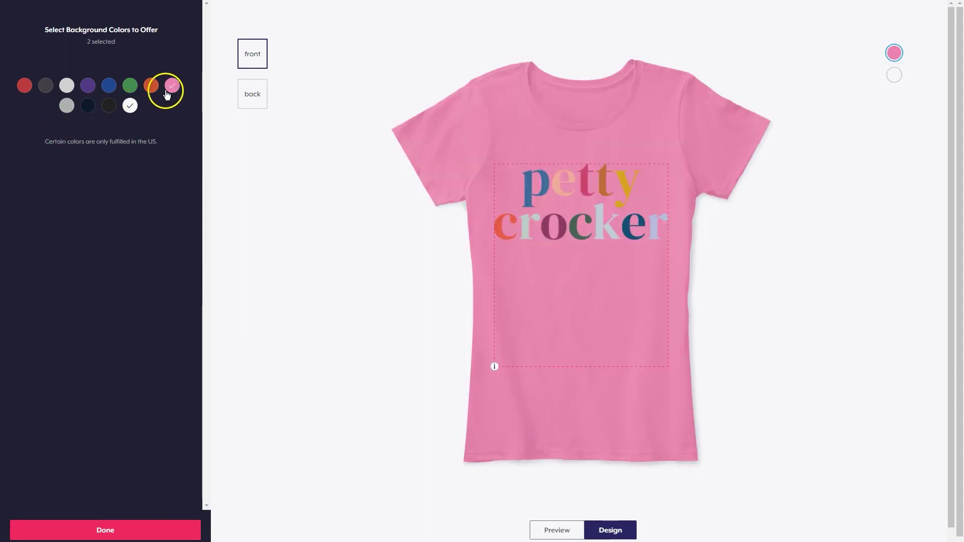
{"action": "left_click", "coordinate": [151, 93]}
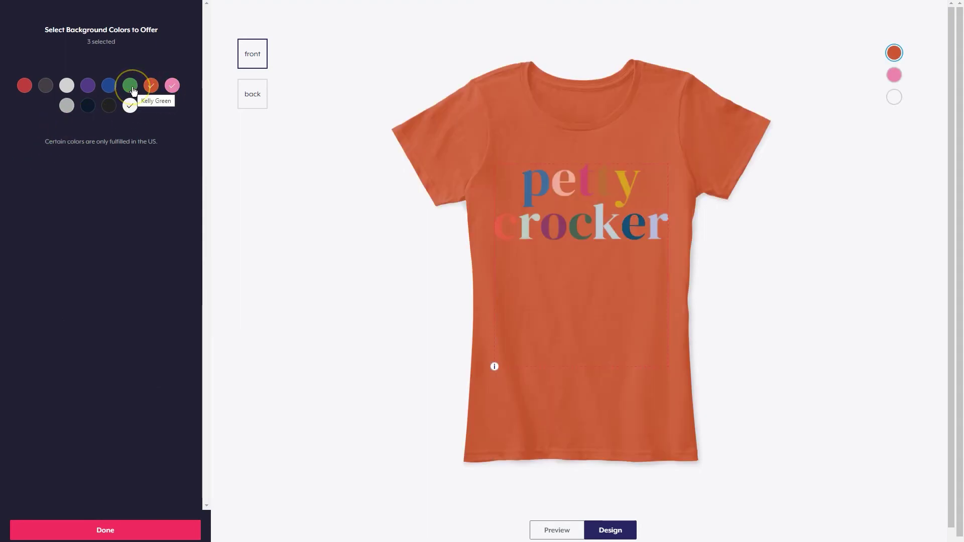
{"action": "left_click", "coordinate": [131, 88]}
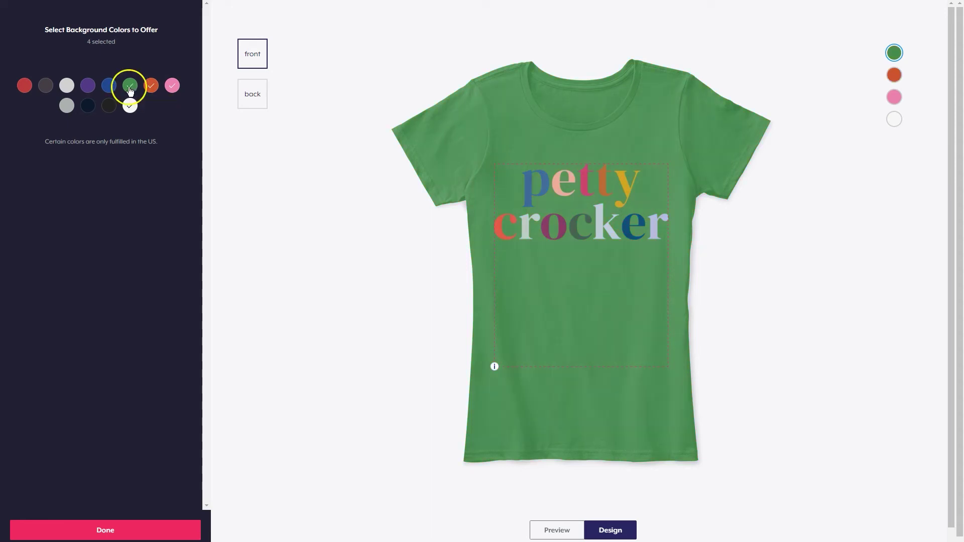
{"action": "left_click", "coordinate": [111, 88]}
{"action": "left_click", "coordinate": [89, 86]}
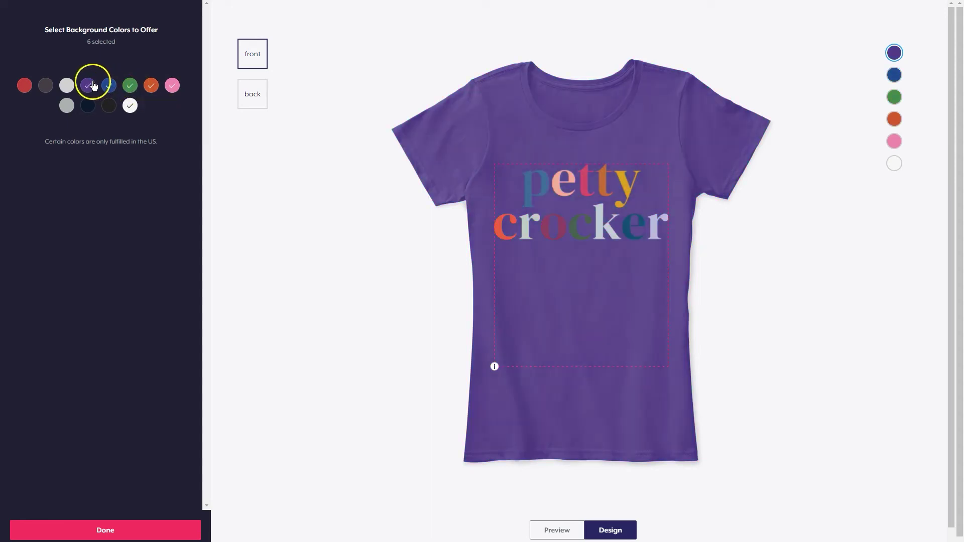
{"action": "left_click", "coordinate": [65, 89]}
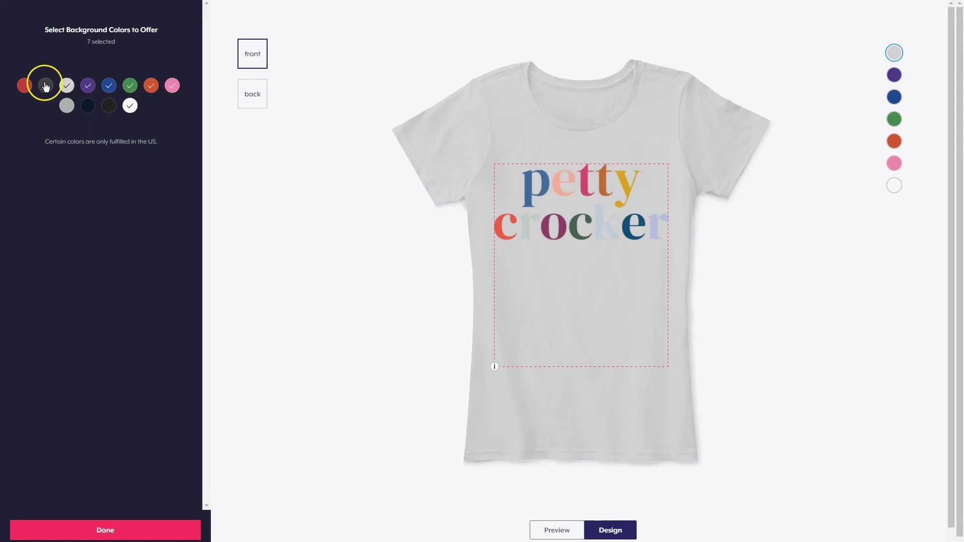
{"action": "left_click", "coordinate": [46, 86]}
{"action": "left_click", "coordinate": [24, 86]}
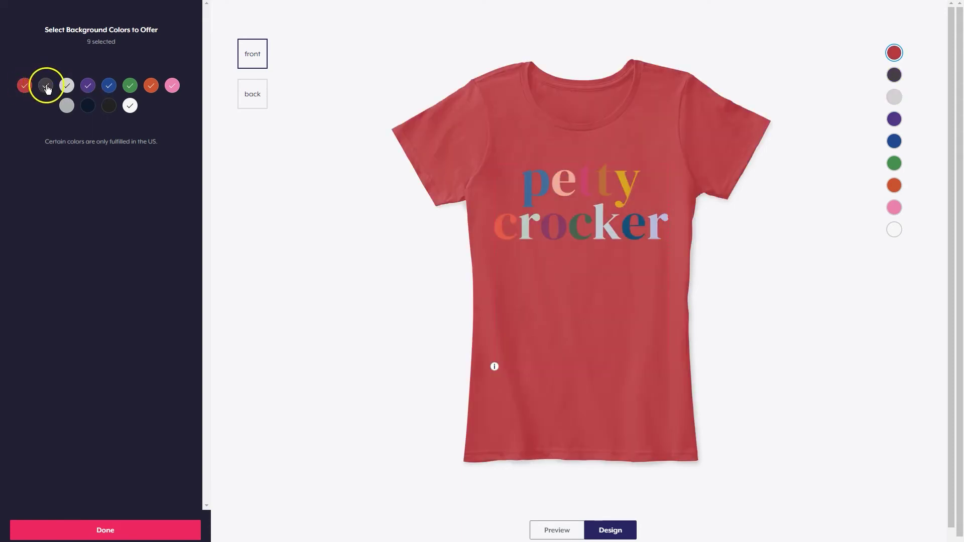
{"action": "left_click", "coordinate": [66, 106]}
{"action": "left_click", "coordinate": [88, 106]}
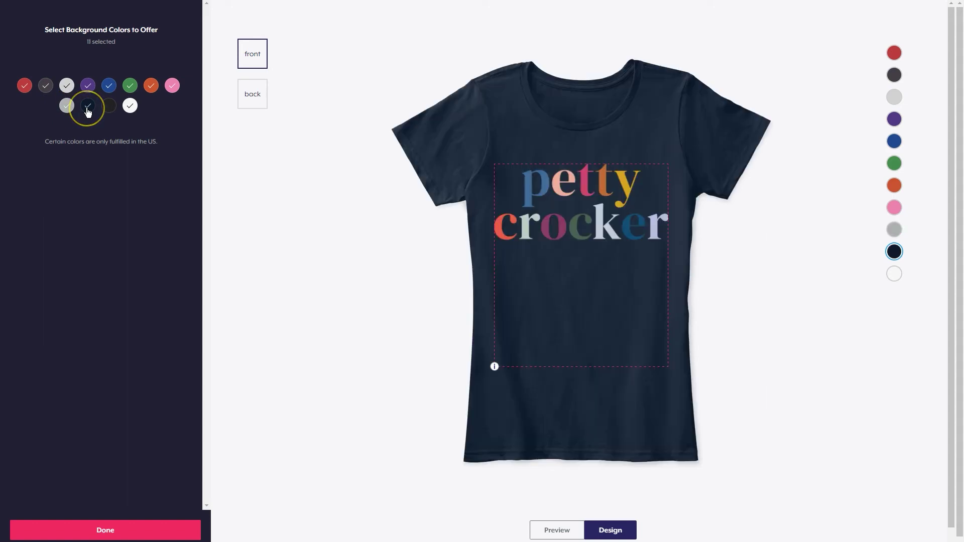
{"action": "left_click", "coordinate": [113, 112]}
{"action": "left_click", "coordinate": [51, 110]}
{"action": "left_click", "coordinate": [110, 108]}
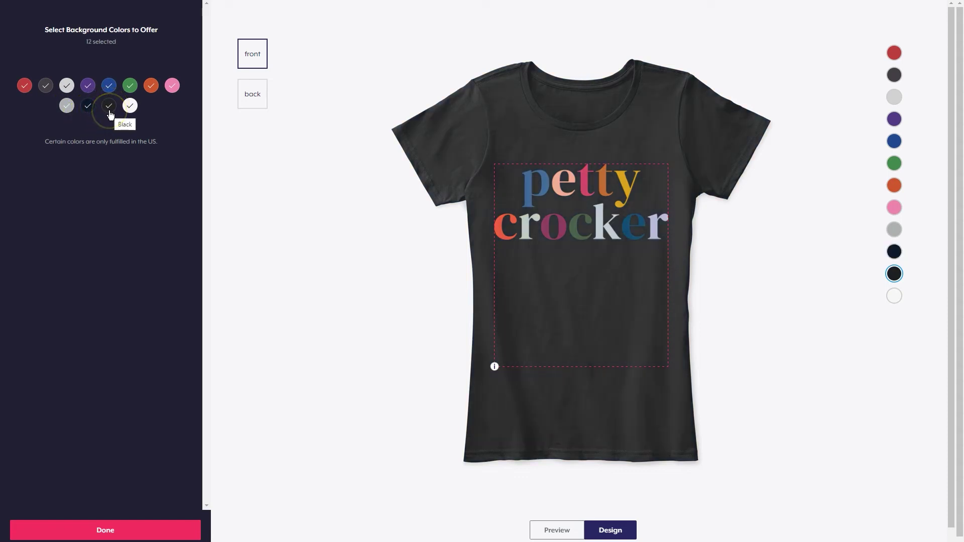
{"action": "left_click", "coordinate": [67, 108]}
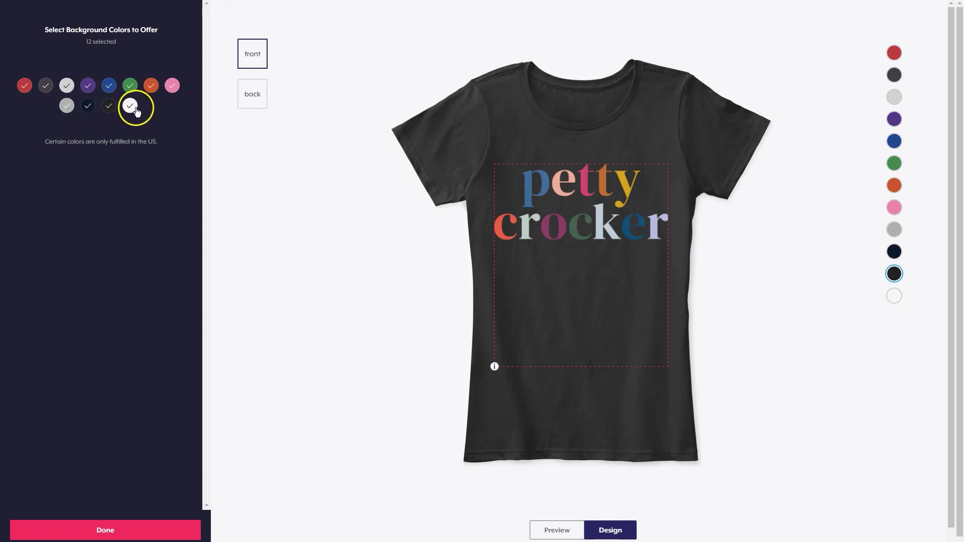
- Untick all the extra colours, keeping only navy, black and white, and confirm
{"action": "left_click", "coordinate": [23, 86]}
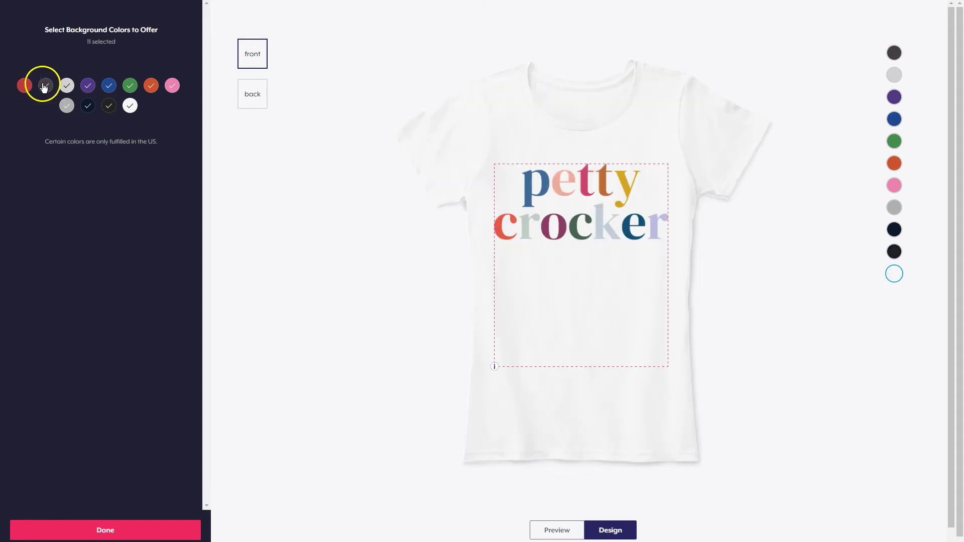
{"action": "left_click", "coordinate": [44, 87]}
{"action": "left_click", "coordinate": [67, 87]}
{"action": "left_click", "coordinate": [87, 86]}
{"action": "left_click", "coordinate": [108, 87]}
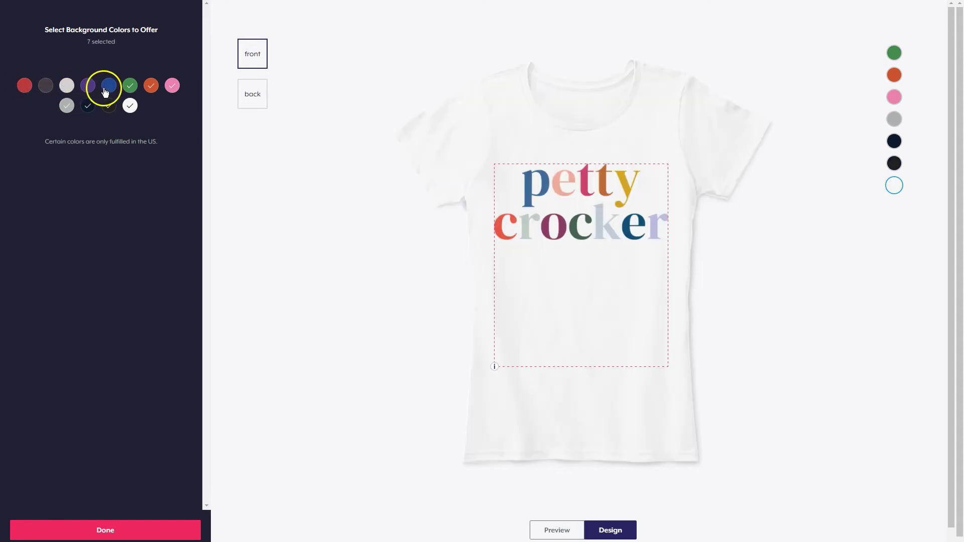
{"action": "left_click", "coordinate": [130, 86]}
{"action": "left_click", "coordinate": [150, 86]}
{"action": "left_click", "coordinate": [169, 87]}
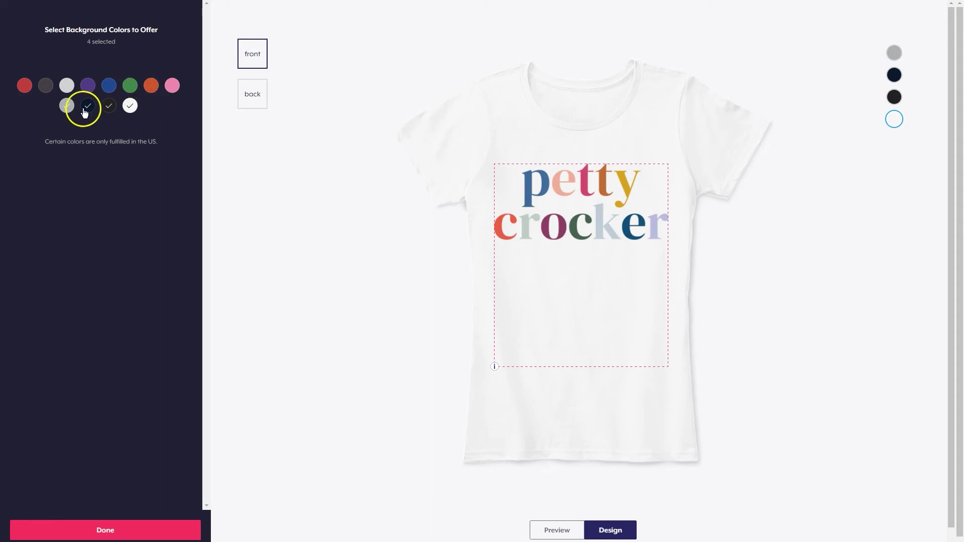
{"action": "left_click", "coordinate": [67, 106]}
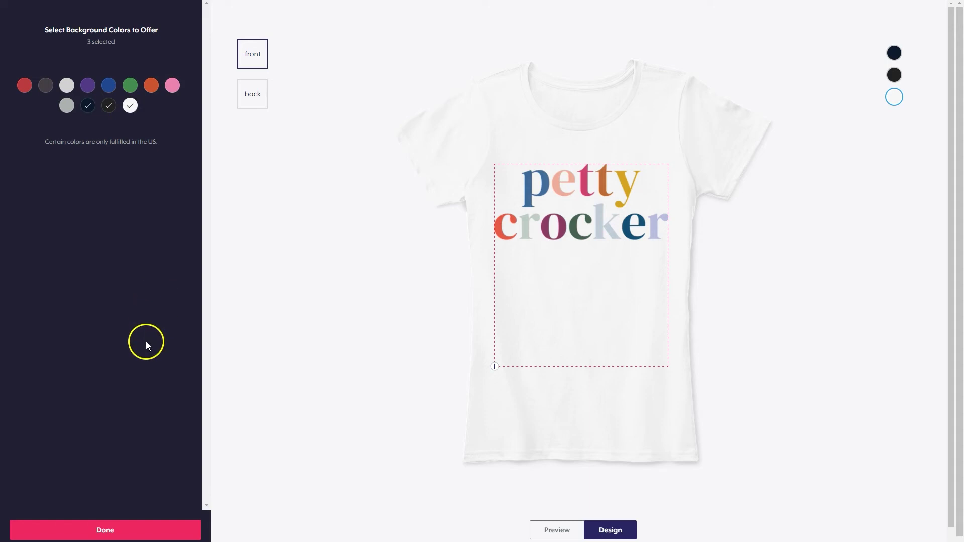
{"action": "left_click", "coordinate": [104, 114]}
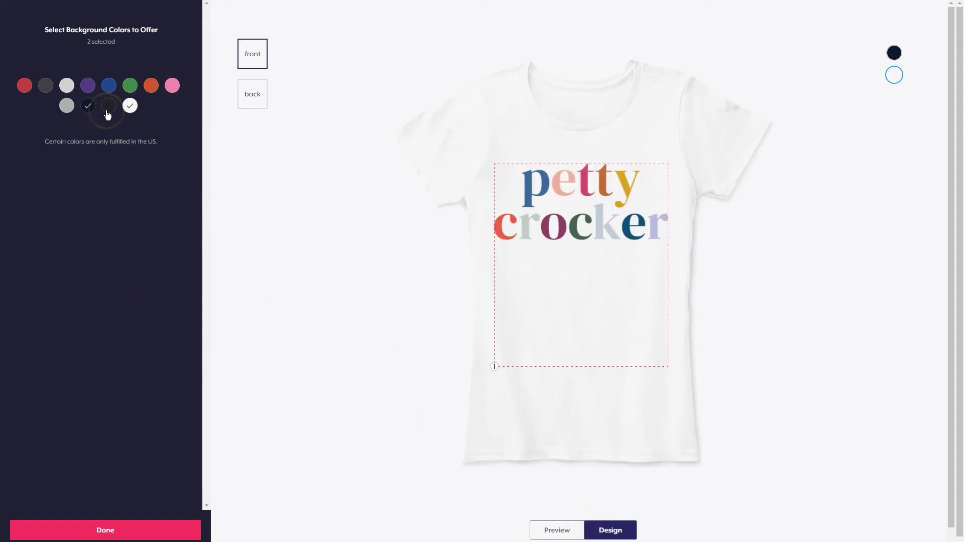
{"action": "left_click", "coordinate": [105, 107]}
{"action": "left_click", "coordinate": [91, 111]}
{"action": "left_click", "coordinate": [91, 111]}
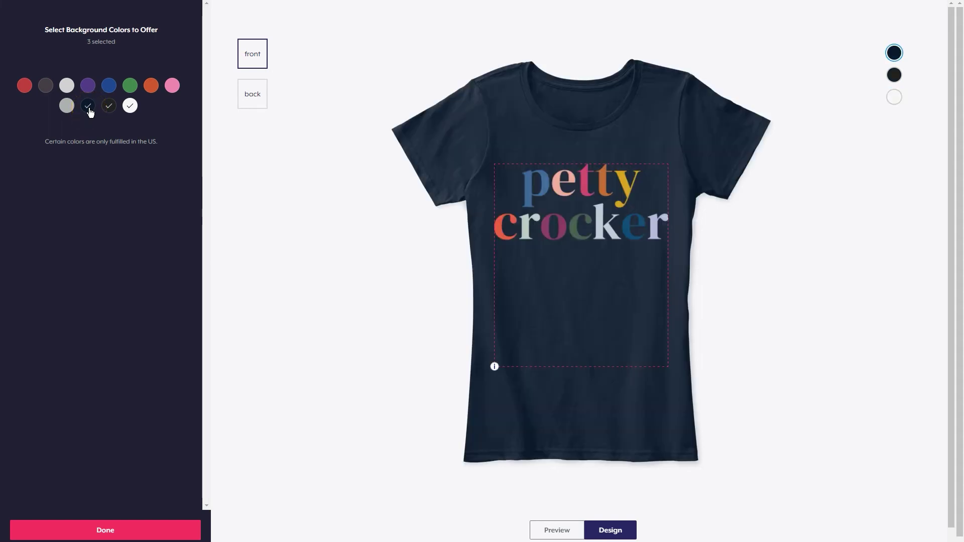
{"action": "left_click", "coordinate": [156, 531]}
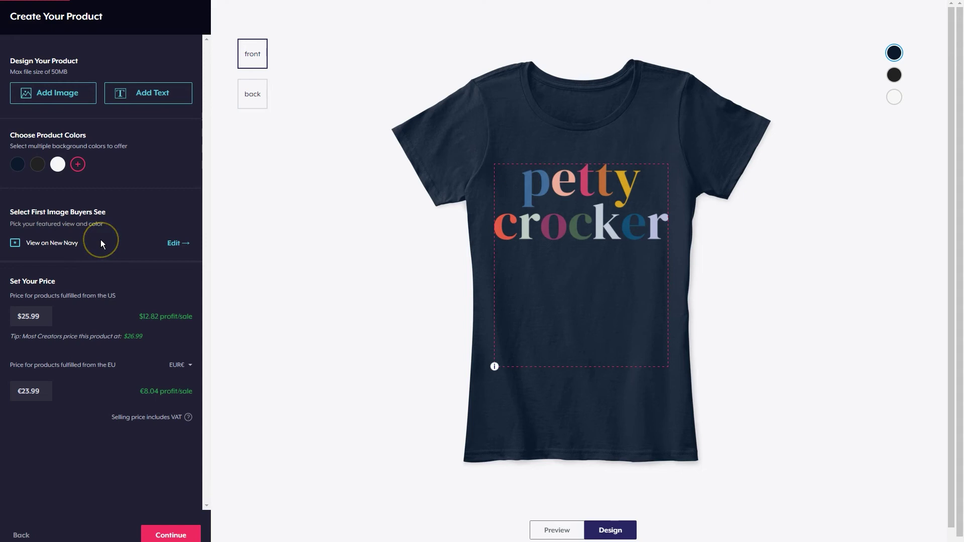
- Set the featured first image to the front view on a white tee
{"action": "left_click", "coordinate": [186, 244]}
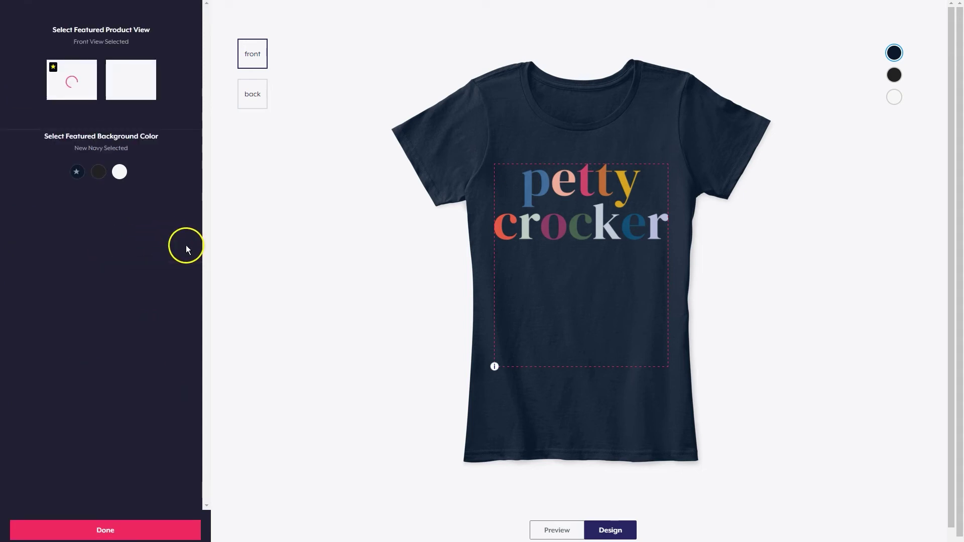
{"action": "left_click", "coordinate": [121, 173]}
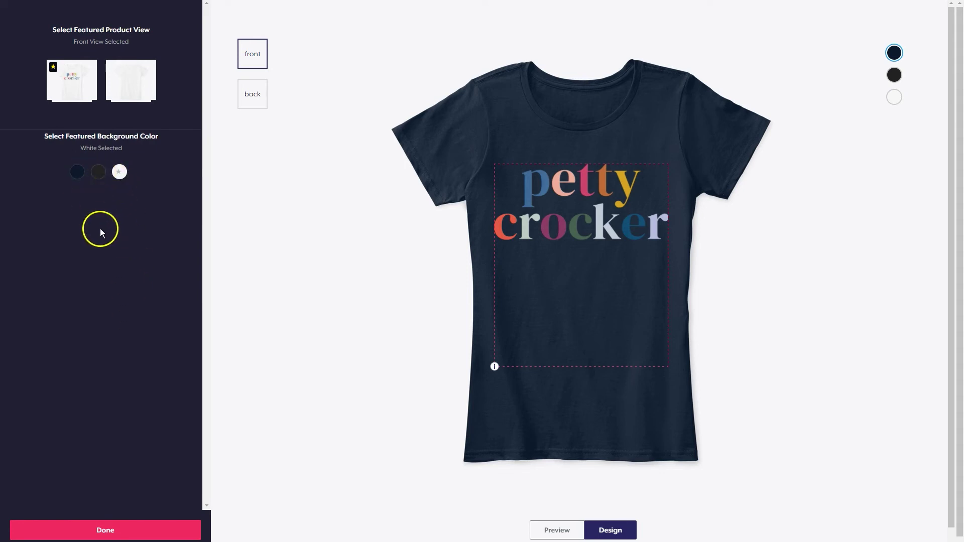
{"action": "left_click", "coordinate": [88, 529]}
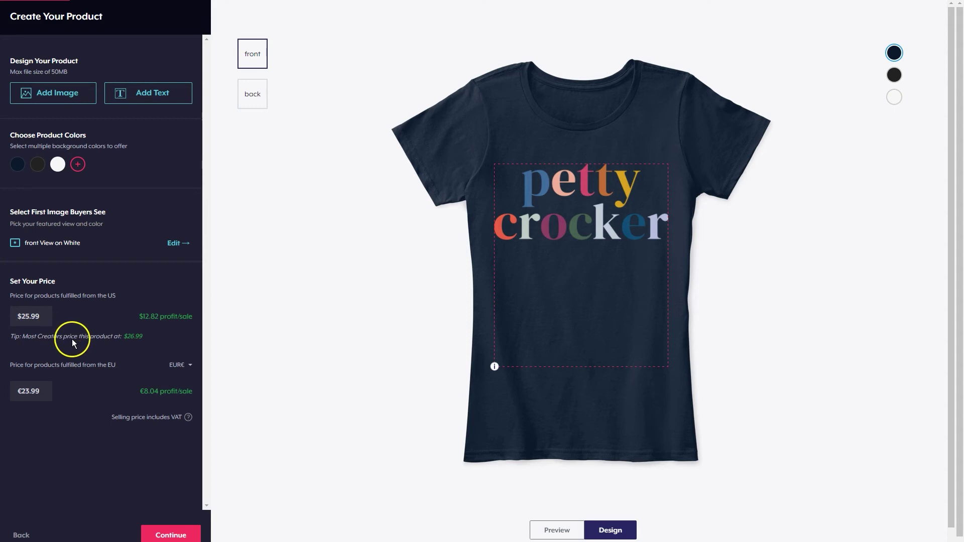
- Raise the Women's Comfort Tee's US price from $25.99 to $26.99 and continue
{"action": "left_click", "coordinate": [133, 336]}
{"action": "key", "text": "BackSpace"}
{"action": "type", "text": "6"}
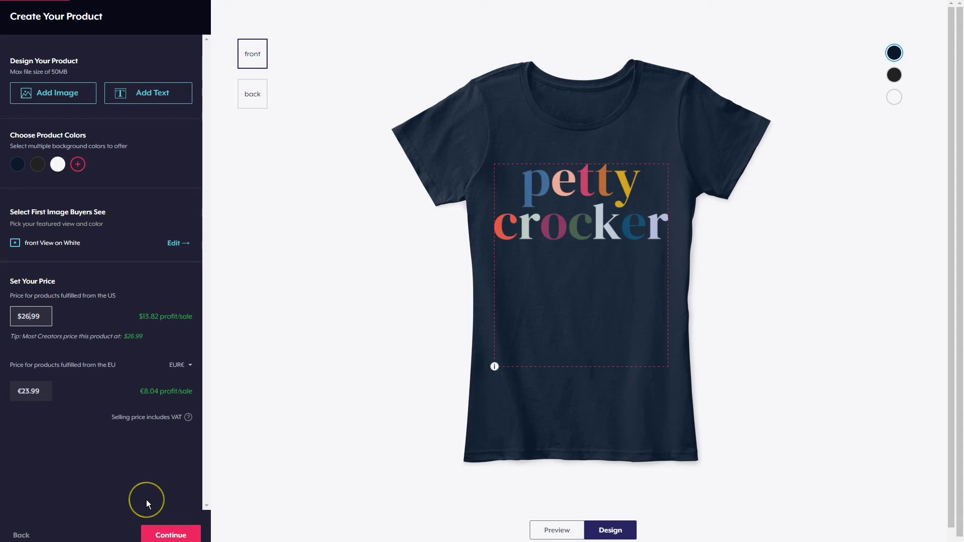
{"action": "left_click", "coordinate": [172, 533]}
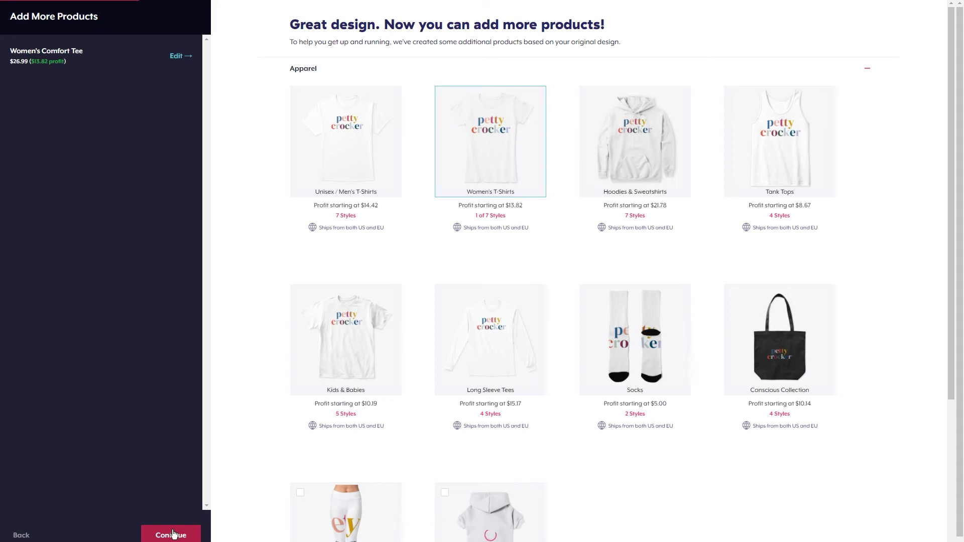
- Add the Conscious Collection Organic Tote Bag with cream added to black, then save it
{"action": "mouse_move", "coordinate": [693, 359]}
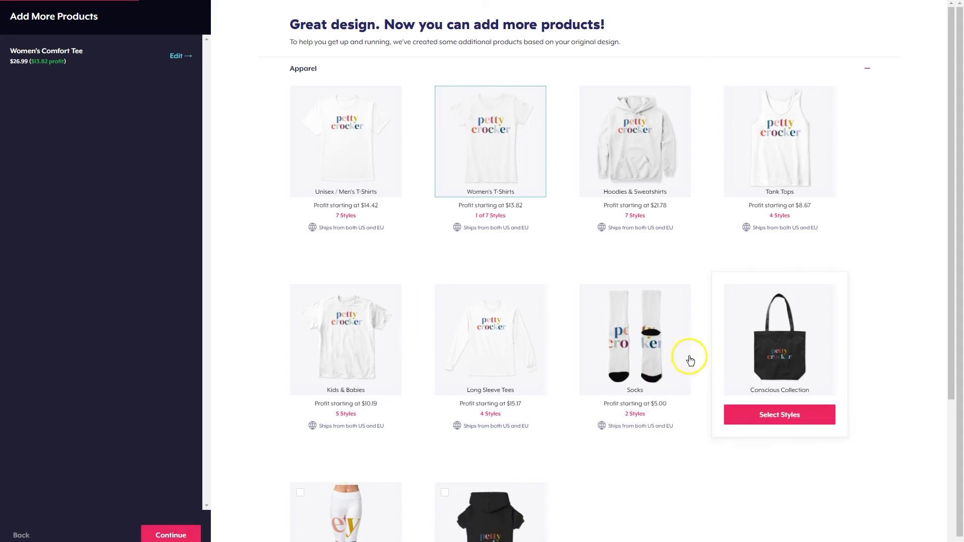
{"action": "left_click", "coordinate": [803, 411]}
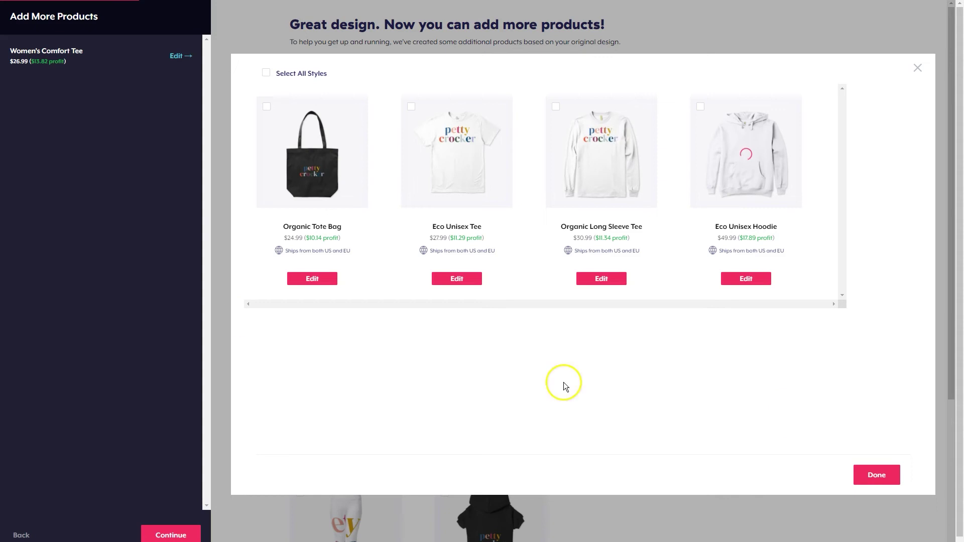
{"action": "left_click", "coordinate": [331, 286]}
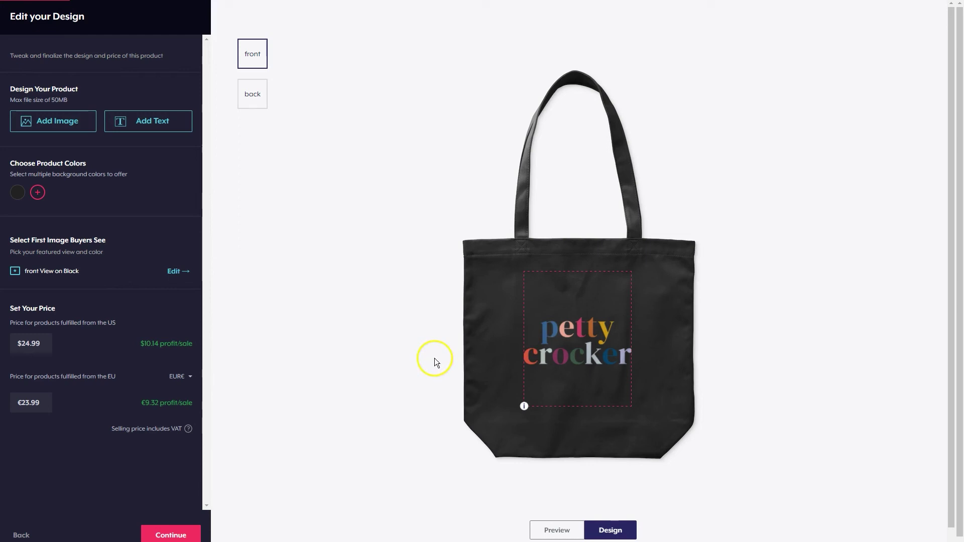
{"action": "left_click", "coordinate": [37, 192]}
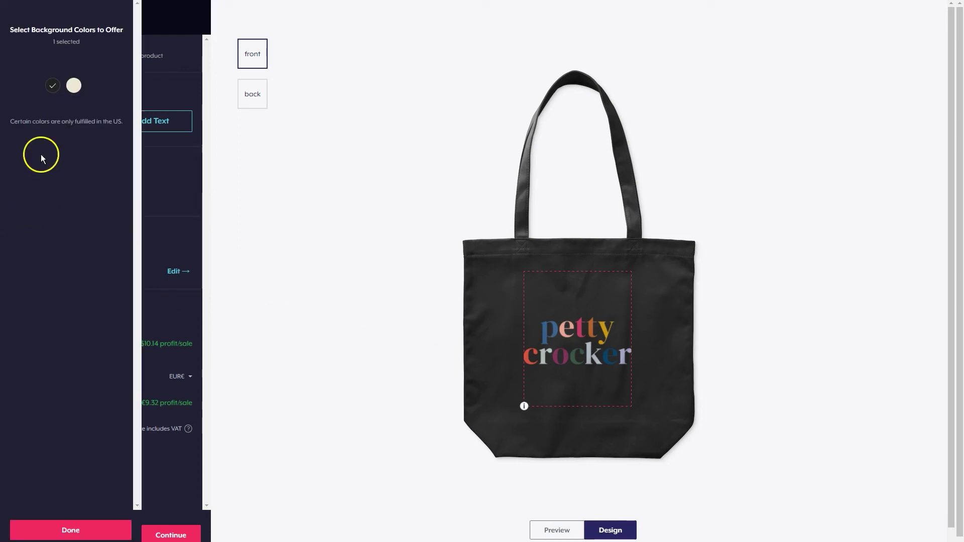
{"action": "left_click", "coordinate": [73, 88]}
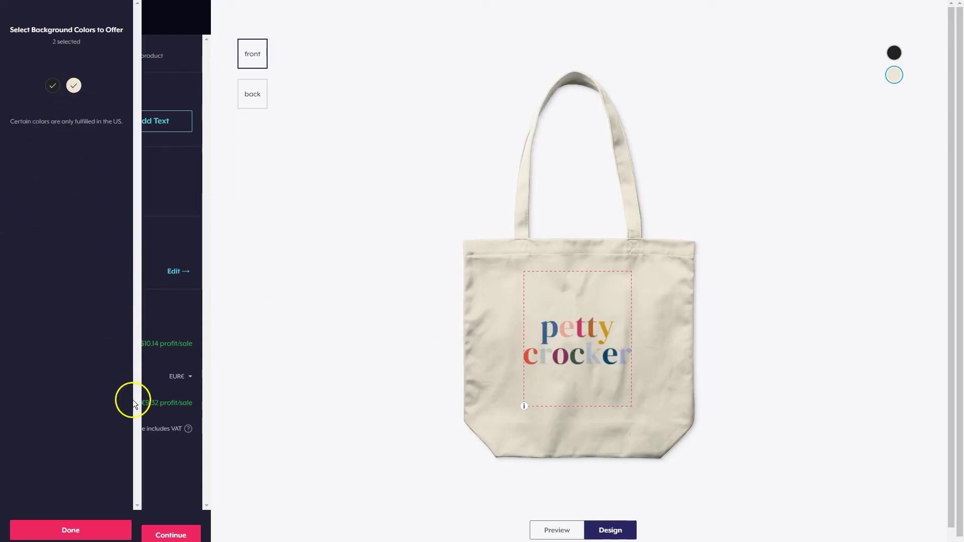
{"action": "left_click", "coordinate": [83, 531]}
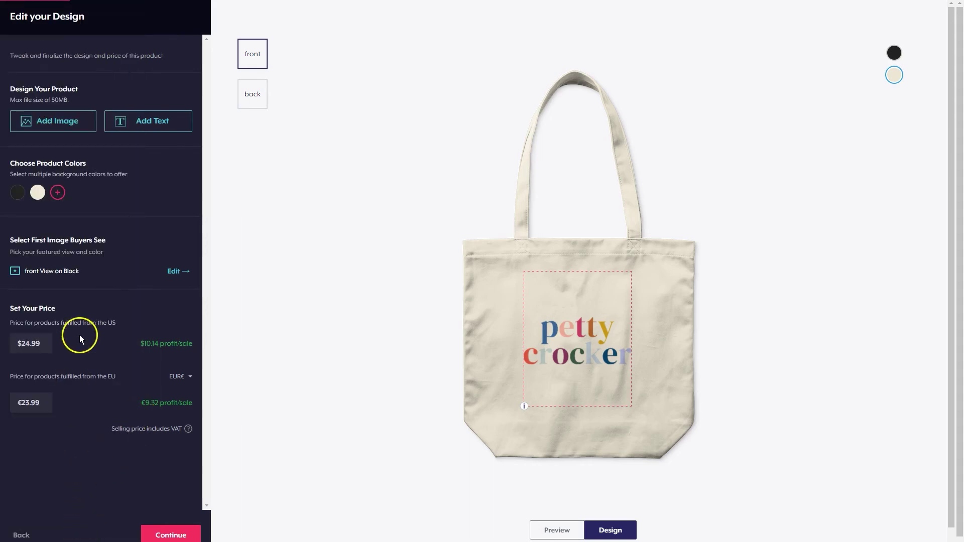
{"action": "left_click", "coordinate": [103, 411]}
{"action": "left_click", "coordinate": [168, 532]}
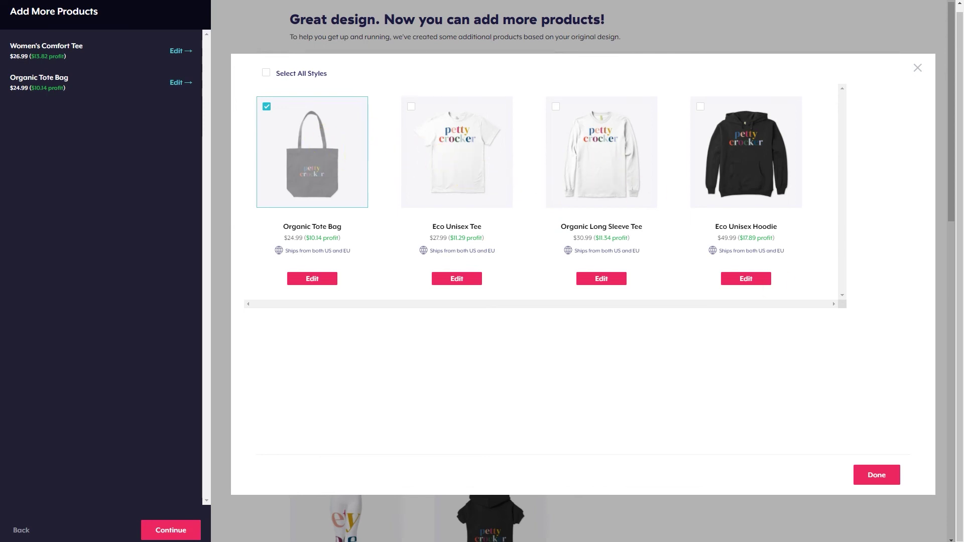
{"action": "left_click", "coordinate": [876, 481]}
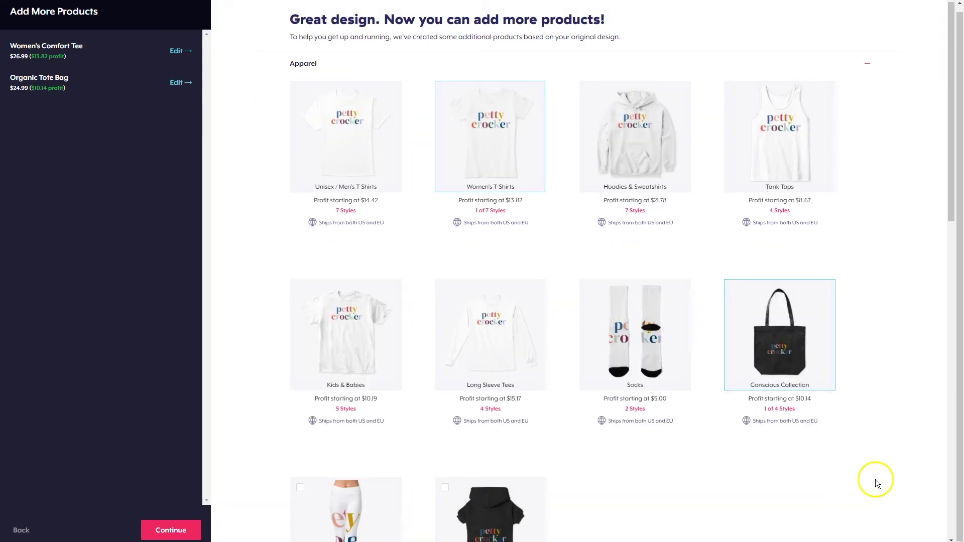
- Expand the Home section further down the Add More Products page to list its posters, pillow and prints
{"action": "scroll", "coordinate": [872, 482], "scroll_direction": "down", "scroll_amount": 4}
{"action": "scroll", "coordinate": [870, 486], "scroll_direction": "down", "scroll_amount": 4}
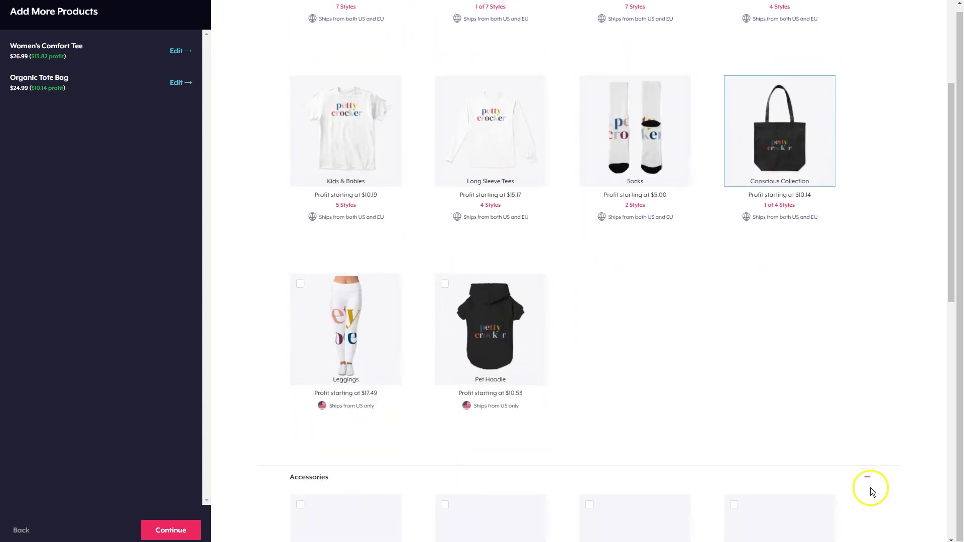
{"action": "mouse_move", "coordinate": [370, 265]}
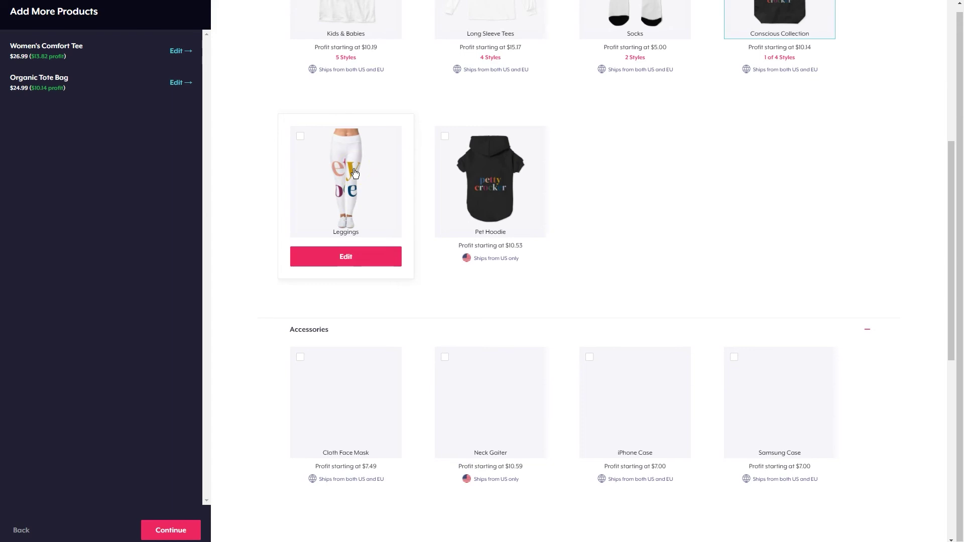
{"action": "scroll", "coordinate": [370, 226], "scroll_direction": "down", "scroll_amount": 3}
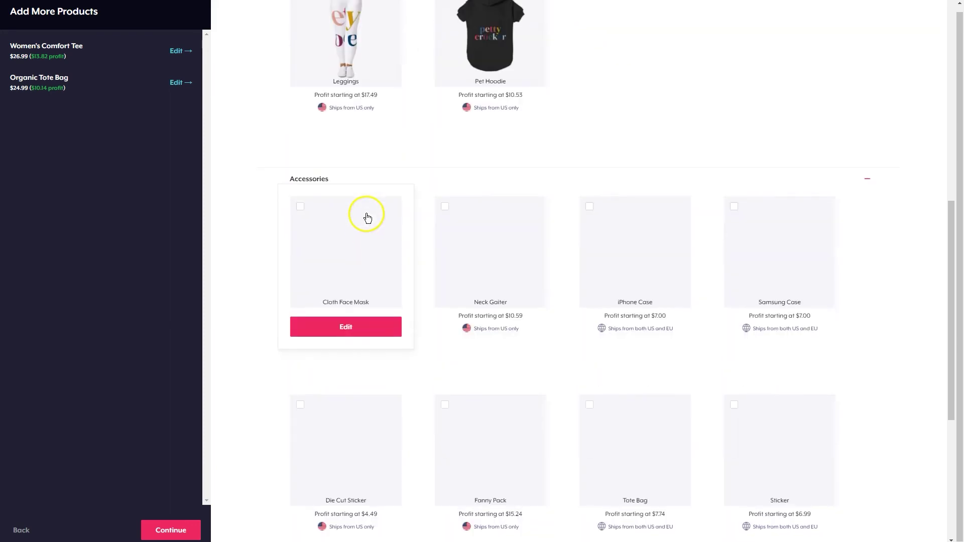
{"action": "scroll", "coordinate": [370, 216], "scroll_direction": "up", "scroll_amount": 4}
{"action": "scroll", "coordinate": [525, 436], "scroll_direction": "down", "scroll_amount": 3}
{"action": "scroll", "coordinate": [440, 273], "scroll_direction": "down", "scroll_amount": 1}
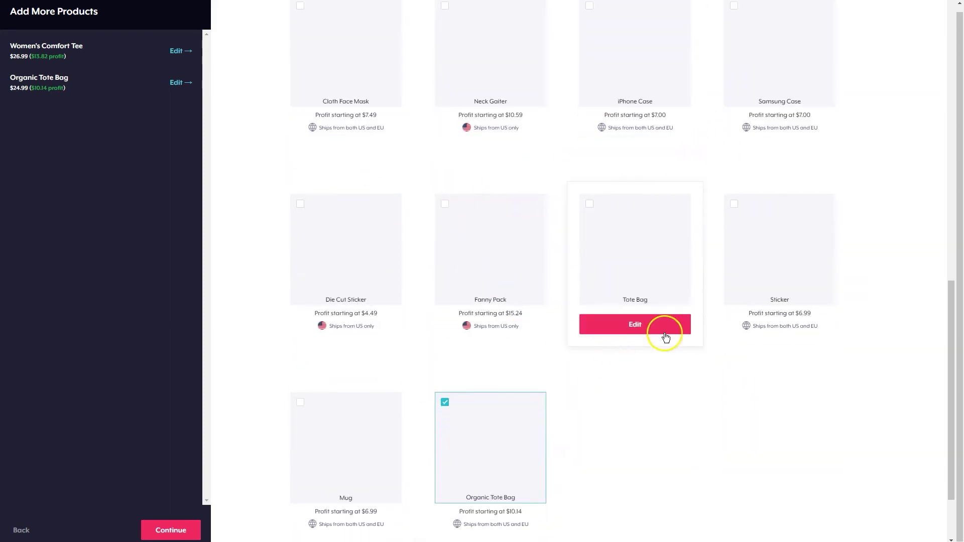
{"action": "scroll", "coordinate": [699, 299], "scroll_direction": "down", "scroll_amount": 2}
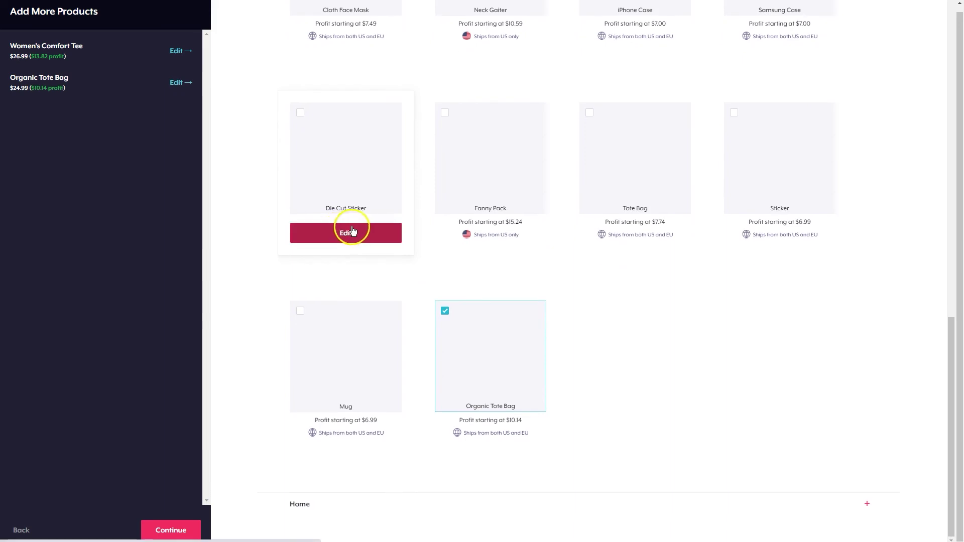
{"action": "left_click", "coordinate": [866, 504]}
{"action": "scroll", "coordinate": [814, 446], "scroll_direction": "down", "scroll_amount": 7}
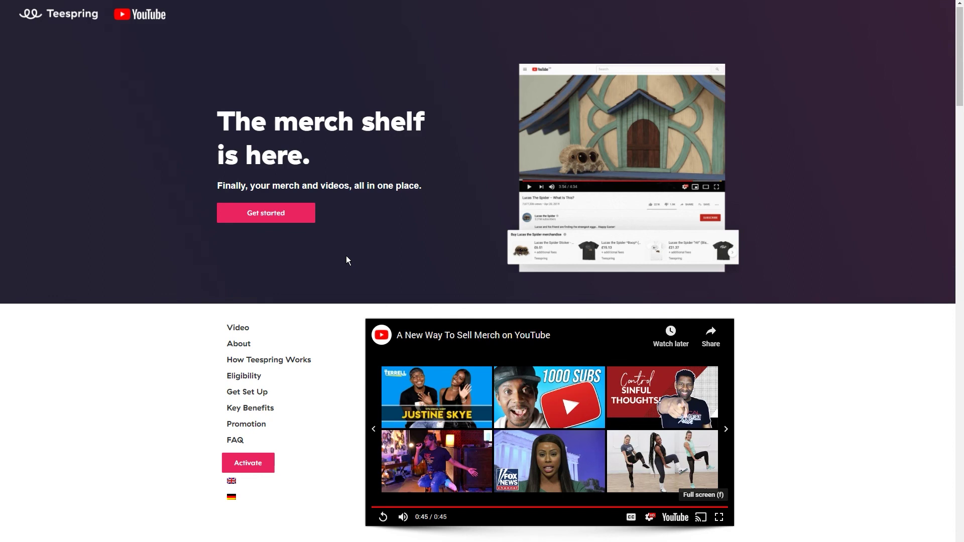
{"action": "left_click", "coordinate": [258, 378]}
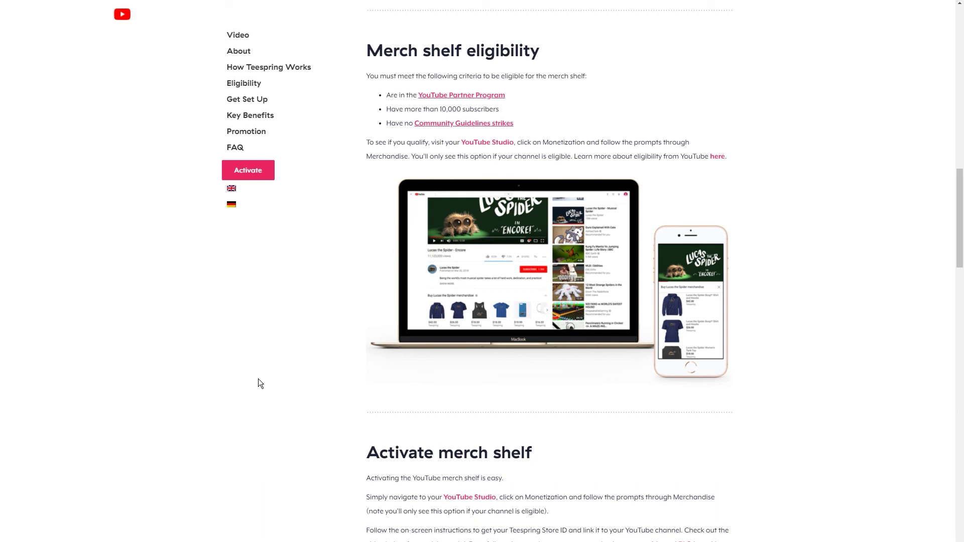
{"action": "scroll", "coordinate": [258, 379], "scroll_direction": "down", "scroll_amount": 7}
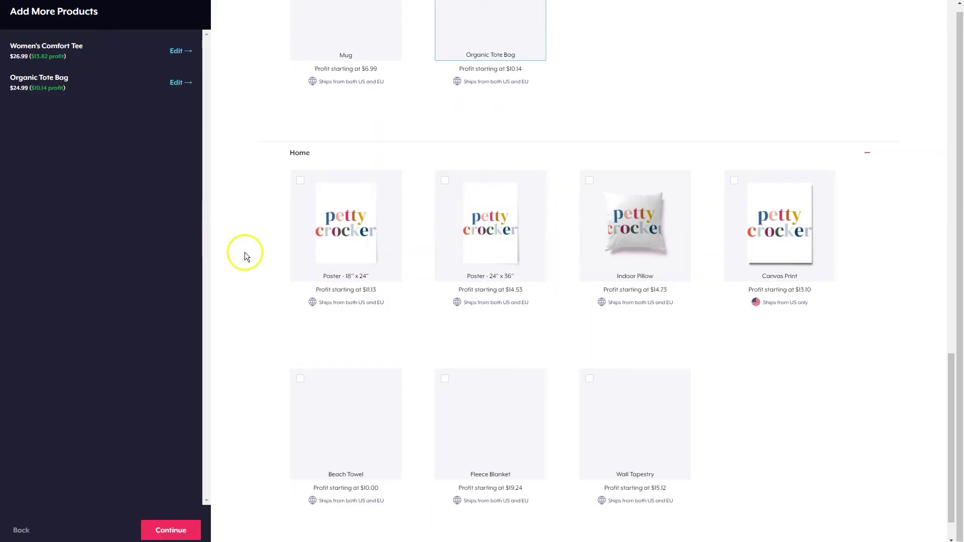
{"action": "scroll", "coordinate": [268, 259], "scroll_direction": "up", "scroll_amount": 9}
{"action": "scroll", "coordinate": [268, 259], "scroll_direction": "up", "scroll_amount": 13}
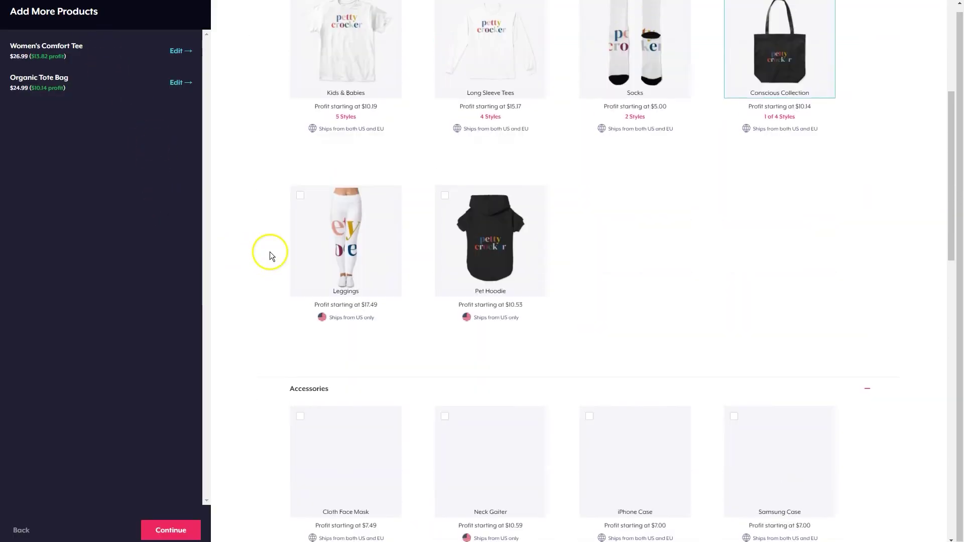